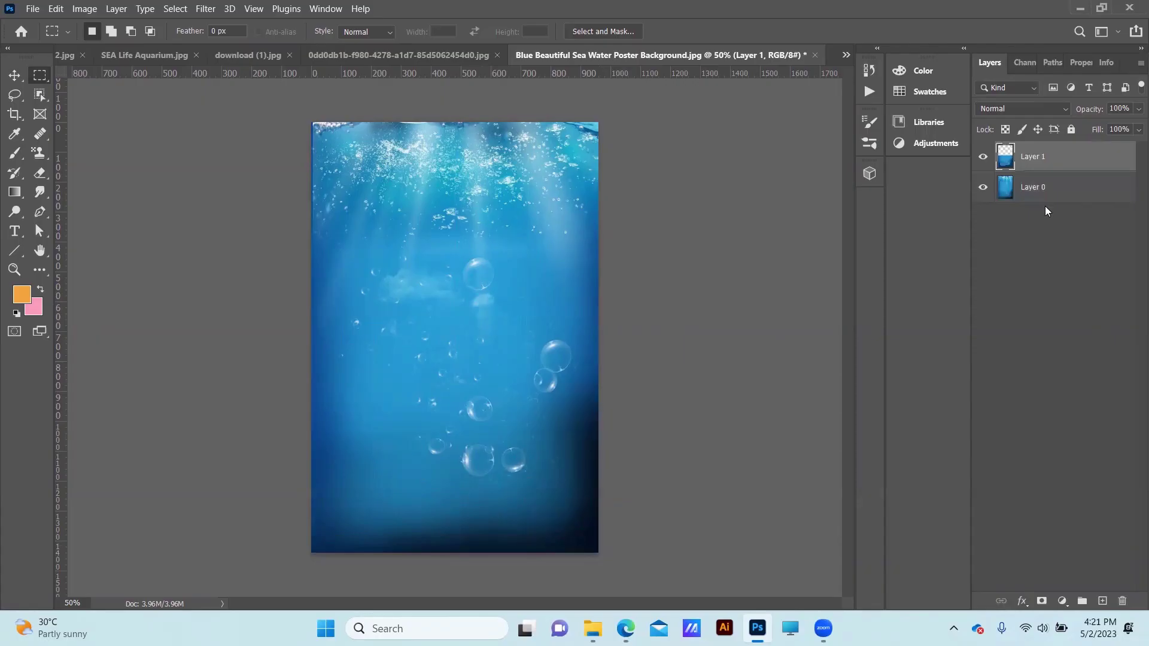
# Hide Layer 0 so only the underwater image remains visible
pyautogui.click(982, 187)
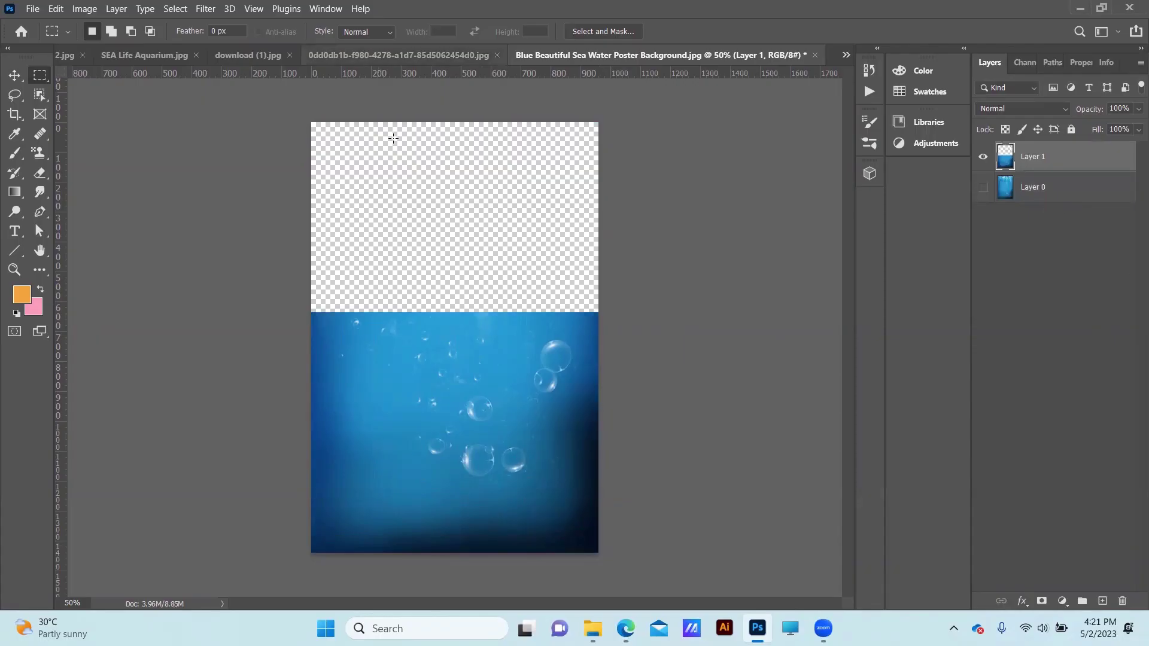
# Copy a strip of waves from the ocean image into the sea water poster
pyautogui.click(399, 55)
pyautogui.moveTo(341, 315)
pyautogui.mouseDown()
pyautogui.moveTo(454, 366)
pyautogui.moveTo(572, 362)
pyautogui.mouseUp()
pyautogui.click(846, 55)
pyautogui.click(643, 139)
pyautogui.hotkey('ctrl', 'v')
# Stretch the pasted waves strip across the full poster width
pyautogui.press('v')
pyautogui.hotkey('ctrl', 't')
pyautogui.moveTo(368, 320)
pyautogui.mouseDown()
pyautogui.moveTo(299, 291)
pyautogui.moveTo(311, 280)
pyautogui.mouseUp()
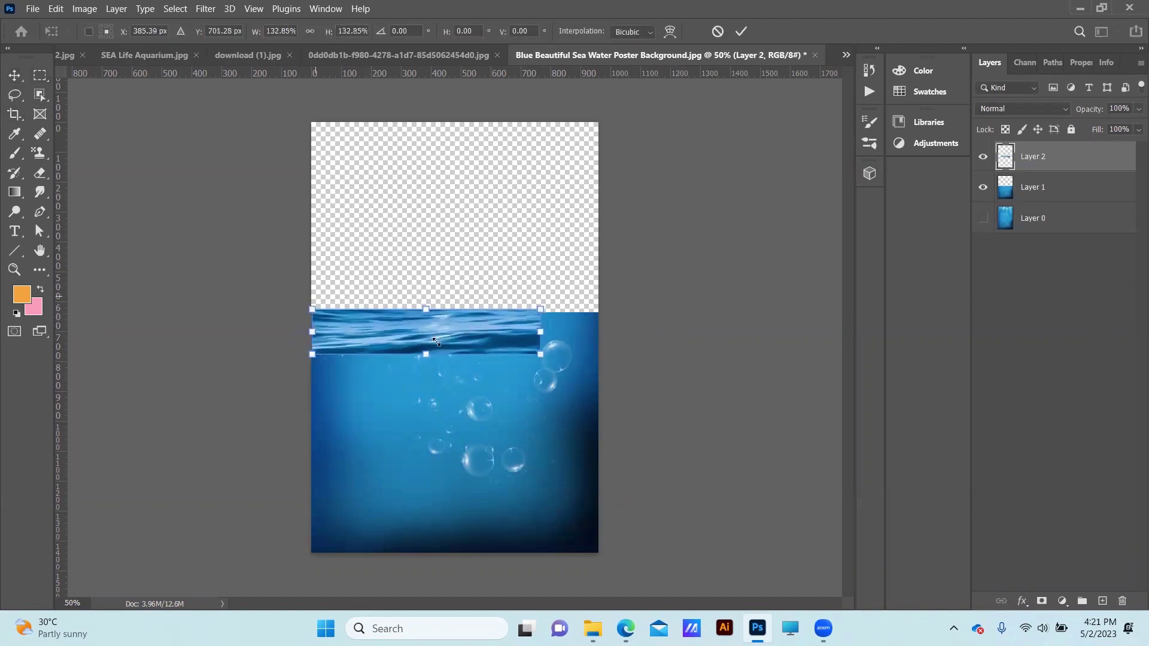
pyautogui.moveTo(598, 353)
pyautogui.mouseDown()
pyautogui.moveTo(598, 336)
pyautogui.moveTo(507, 275)
pyautogui.mouseUp()
pyautogui.press('Return')
# Delete the hidden Layer 0
pyautogui.hotkey('ctrl', '+')
pyautogui.click(1034, 228)
pyautogui.press('Delete')
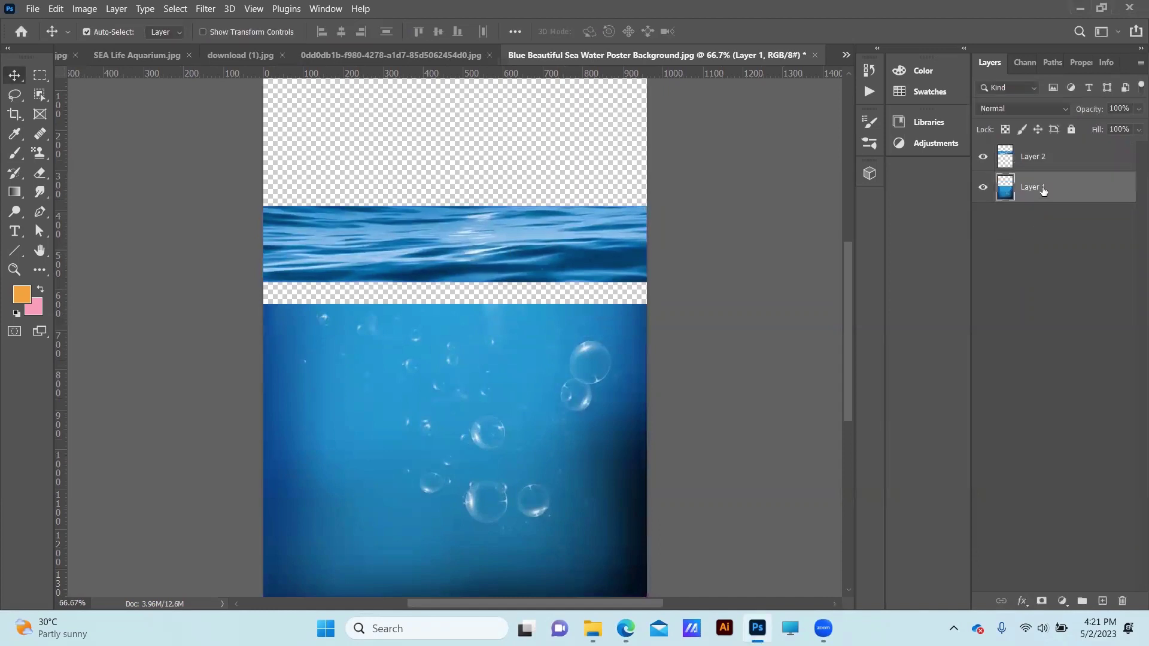
# Mask the underwater layer and softly fade its top edge with a 62% black brush
pyautogui.click(1042, 601)
pyautogui.press('d')
pyautogui.press('b')
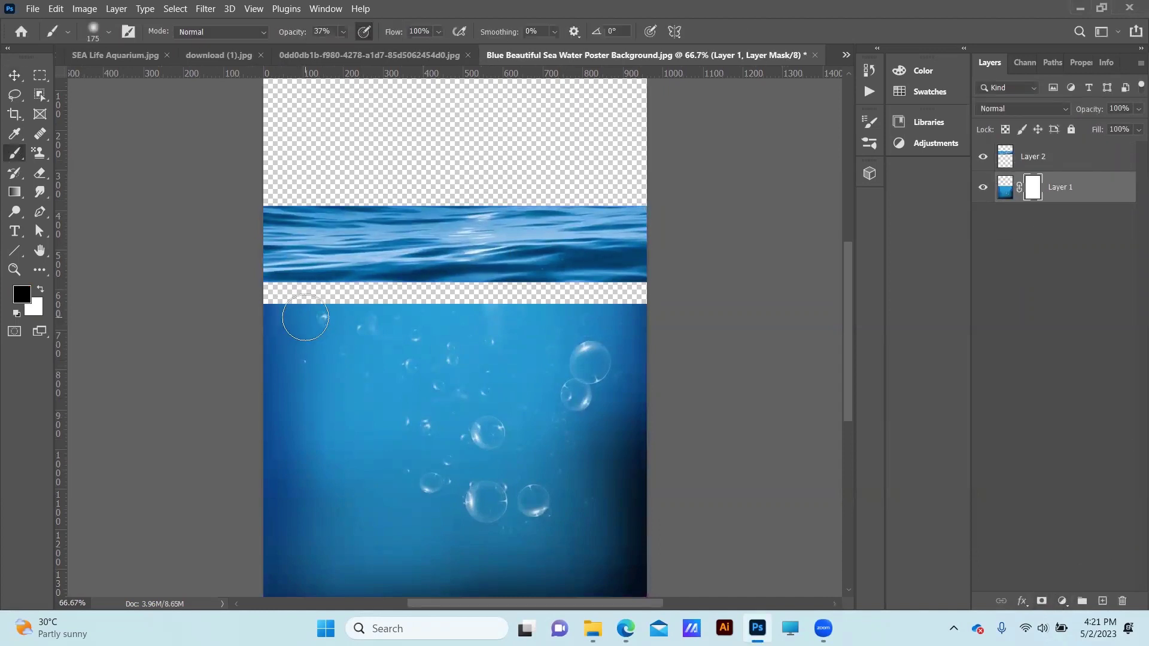
pyautogui.moveTo(275, 310); pyautogui.dragTo(443, 314)
pyautogui.press(']')
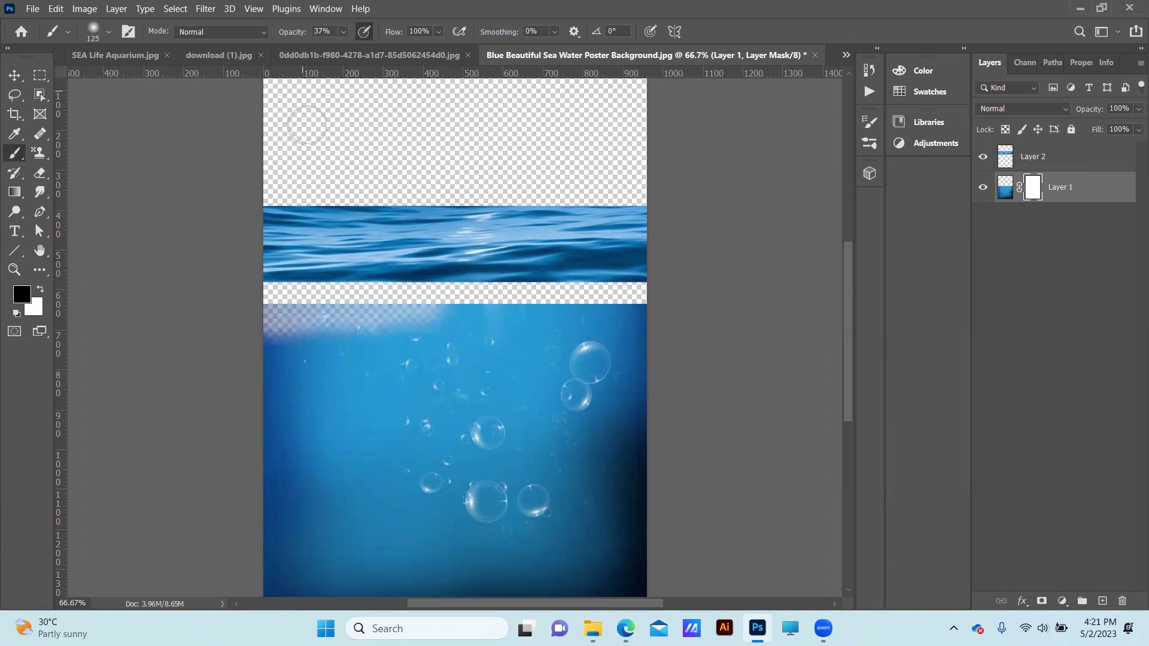
pyautogui.moveTo(269, 306); pyautogui.dragTo(628, 287)
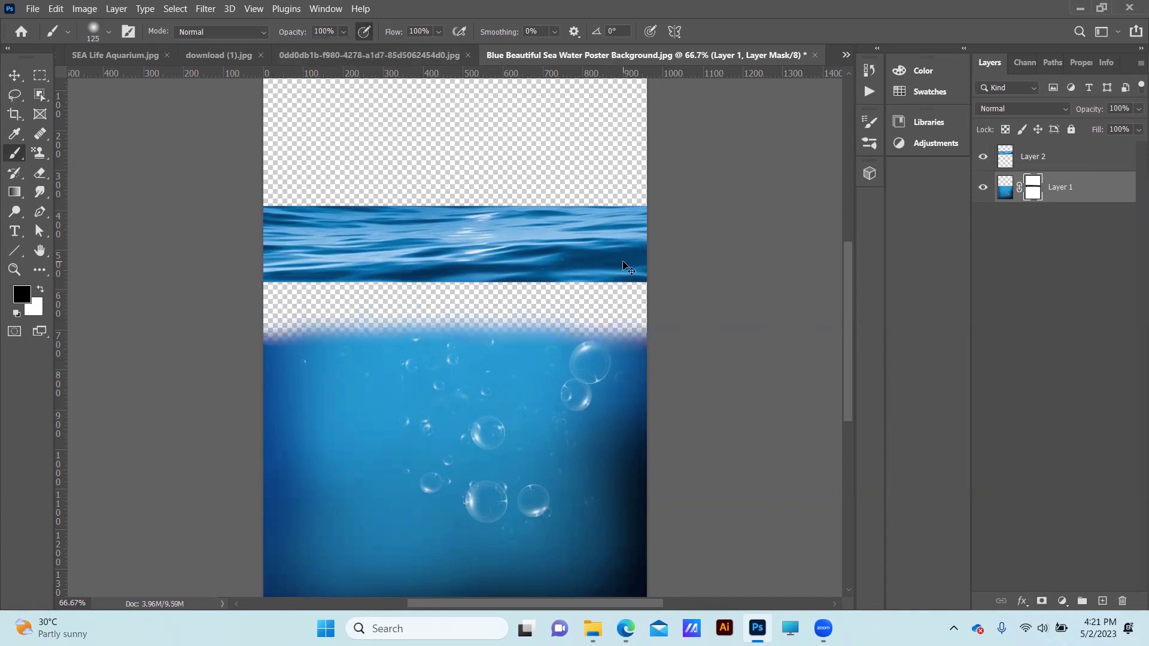
pyautogui.hotkey('ctrl', 'z')
pyautogui.hotkey('ctrl', 'z')
pyautogui.moveTo(257, 317); pyautogui.dragTo(646, 317)
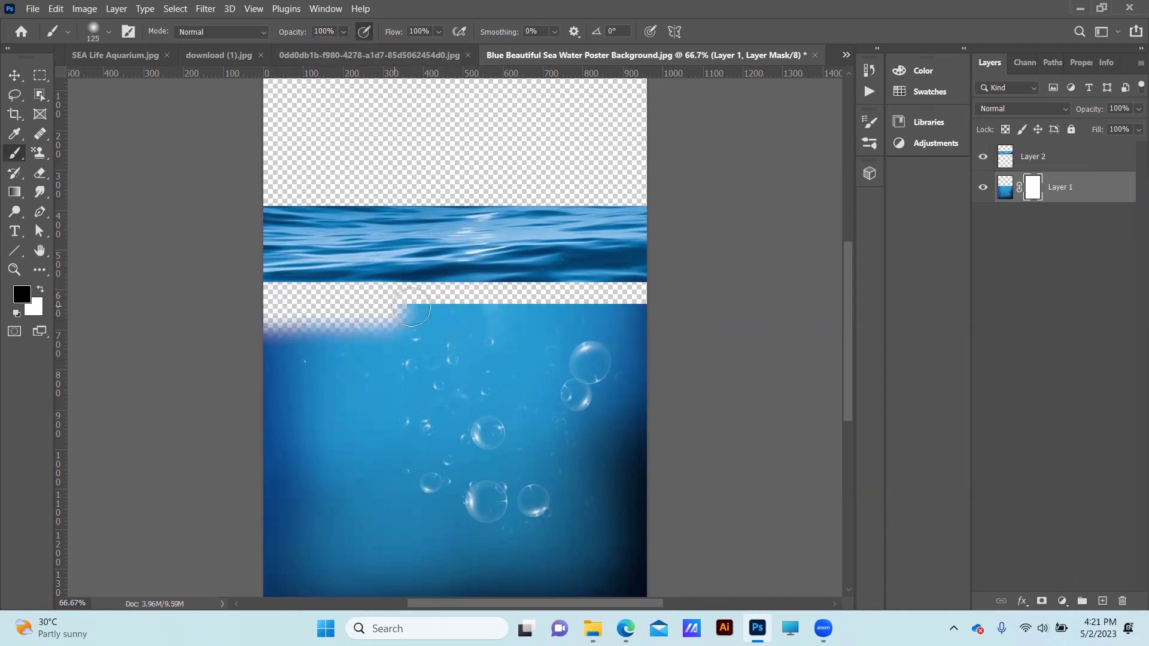
pyautogui.hotkey('ctrl', 'z')
pyautogui.click(333, 48)
pyautogui.moveTo(272, 308)
pyautogui.mouseDown()
pyautogui.moveTo(545, 311)
pyautogui.moveTo(453, 297)
pyautogui.moveTo(278, 299)
pyautogui.moveTo(685, 291)
pyautogui.mouseUp()
# Mask the waves strip, fade its top and bottom edges, and move it down onto the underwater image
pyautogui.moveTo(1077, 157); pyautogui.dragTo(1100, 182)
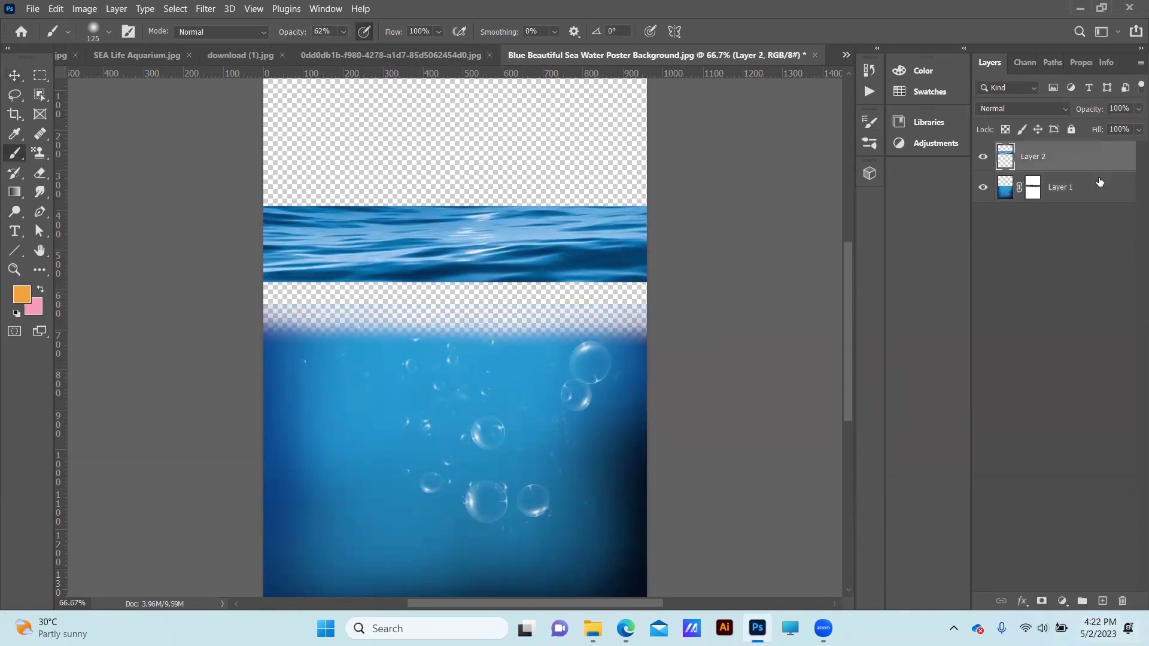
pyautogui.click(1042, 601)
pyautogui.moveTo(269, 287)
pyautogui.mouseDown()
pyautogui.moveTo(664, 282)
pyautogui.moveTo(390, 291)
pyautogui.mouseUp()
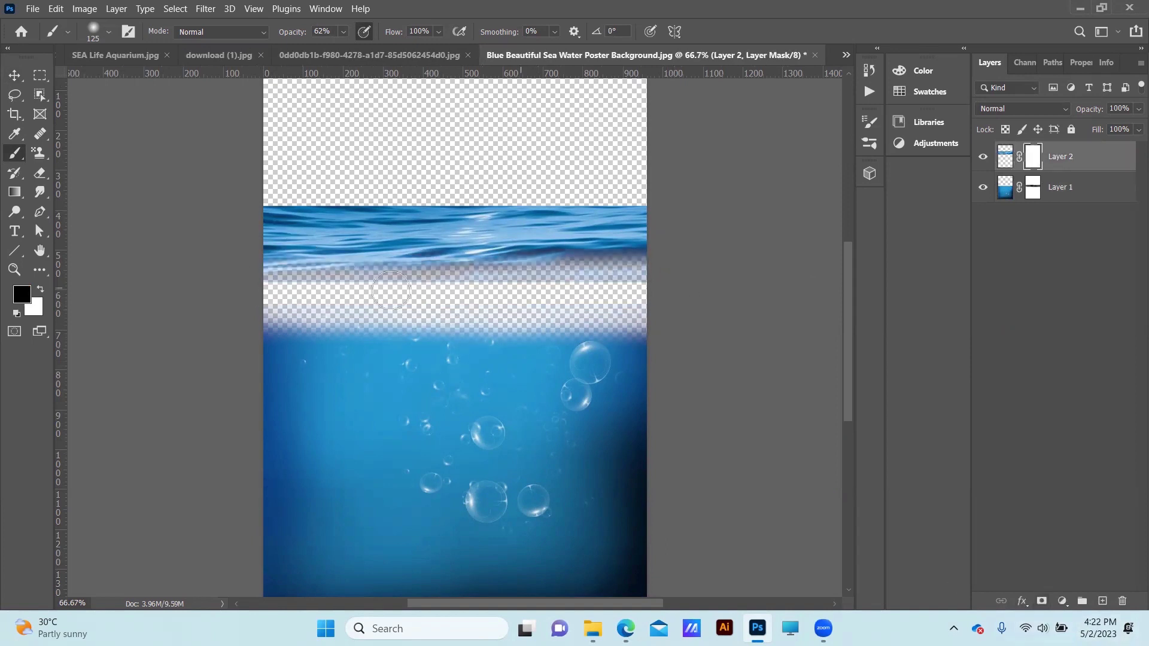
pyautogui.moveTo(258, 204); pyautogui.dragTo(586, 191)
pyautogui.moveTo(257, 200); pyautogui.dragTo(597, 187)
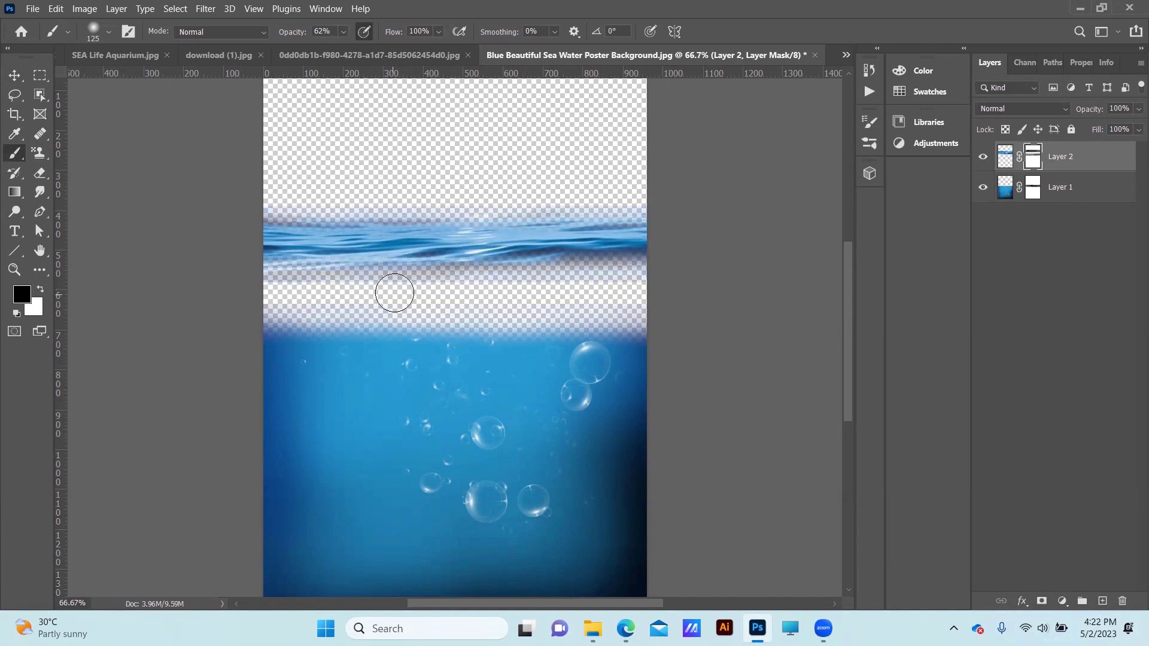
pyautogui.press('v')
pyautogui.moveTo(434, 240); pyautogui.dragTo(433, 321)
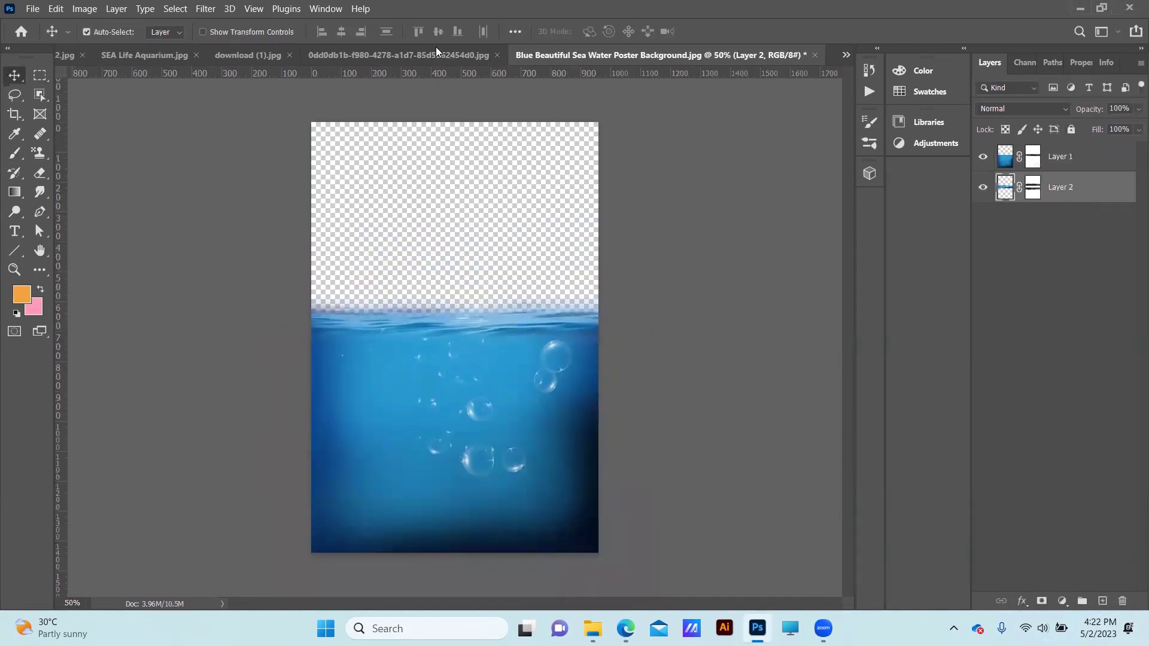
# Bring the reef band from the SEA Life Aquarium photo into the poster bottom and scale it
pyautogui.click(436, 48)
pyautogui.click(791, 55)
pyautogui.click(473, 55)
pyautogui.click(810, 53)
pyautogui.click(371, 55)
pyautogui.click(755, 54)
pyautogui.click(421, 55)
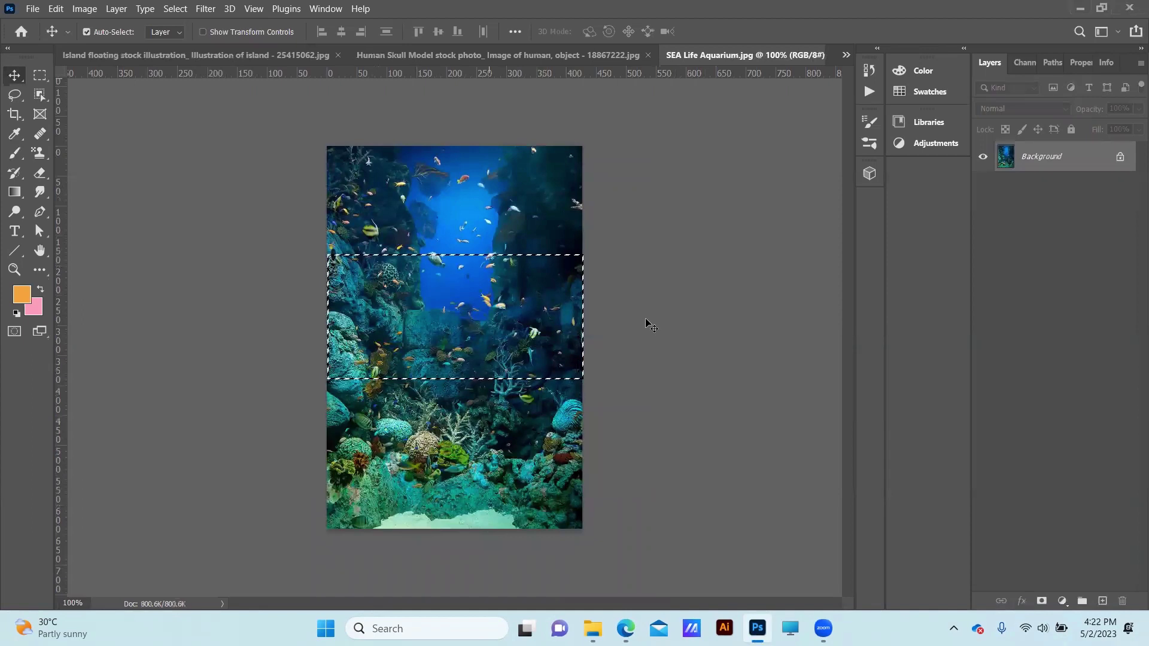
pyautogui.click(846, 55)
pyautogui.moveTo(642, 307)
pyautogui.mouseDown()
pyautogui.moveTo(449, 318)
pyautogui.moveTo(443, 240)
pyautogui.moveTo(403, 508)
pyautogui.moveTo(600, 411)
pyautogui.mouseUp()
pyautogui.hotkey('ctrl', 't')
pyautogui.press('Return')
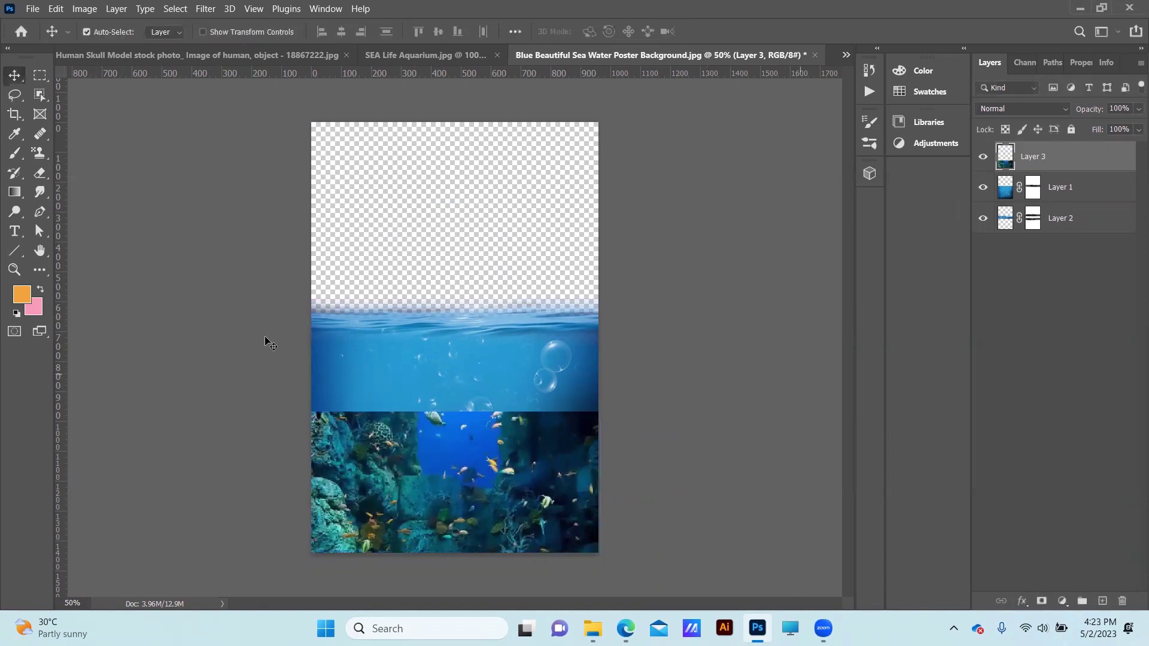
# Mask the aquarium band with a black-white gradient so its top fades into the water
pyautogui.click(1041, 600)
pyautogui.press('g')
pyautogui.press('d')
pyautogui.moveTo(454, 413); pyautogui.dragTo(585, 532)
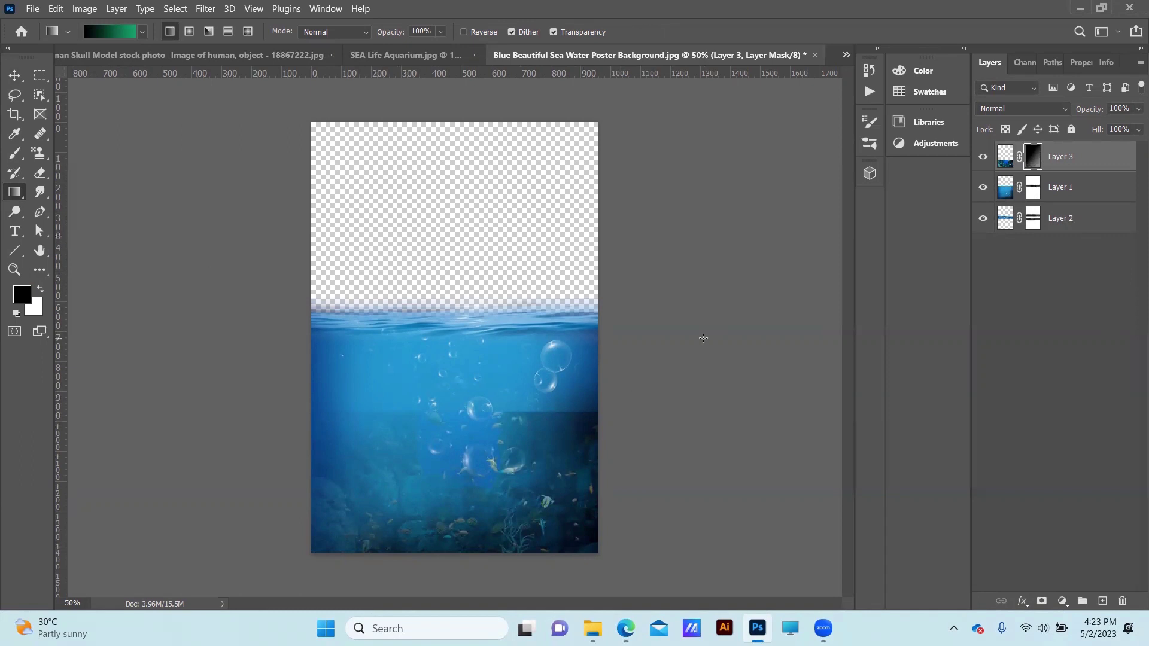
pyautogui.press('b')
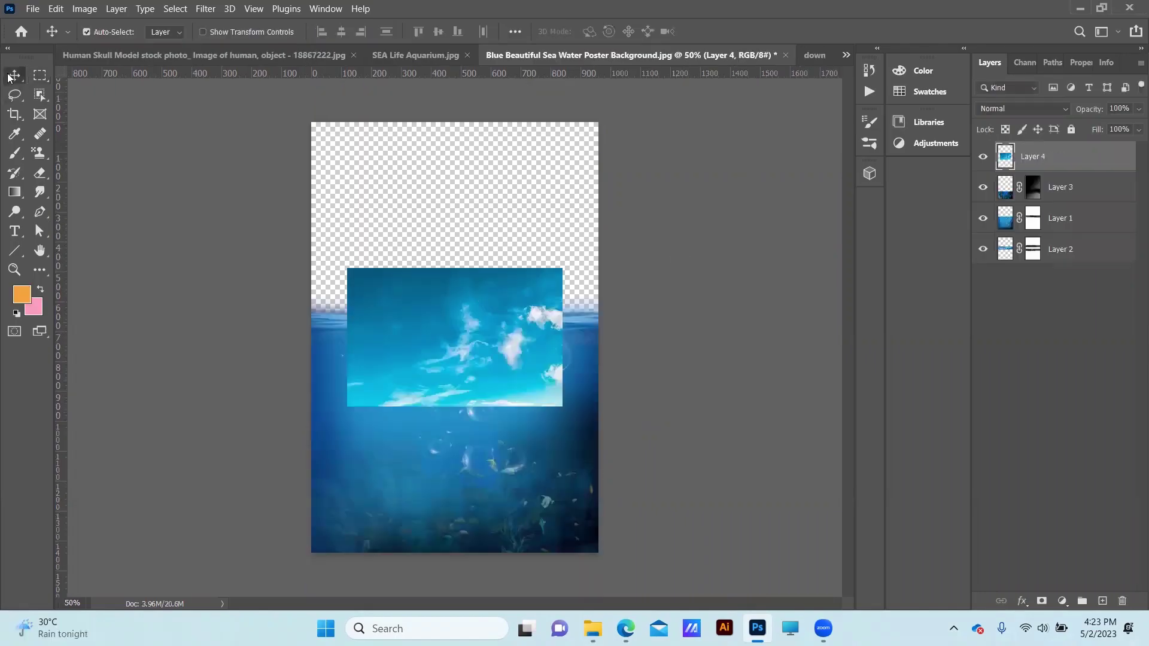
# Place and enlarge the sky image at the poster top, move it beneath all layers, and mask it
pyautogui.moveTo(426, 264); pyautogui.dragTo(390, 116)
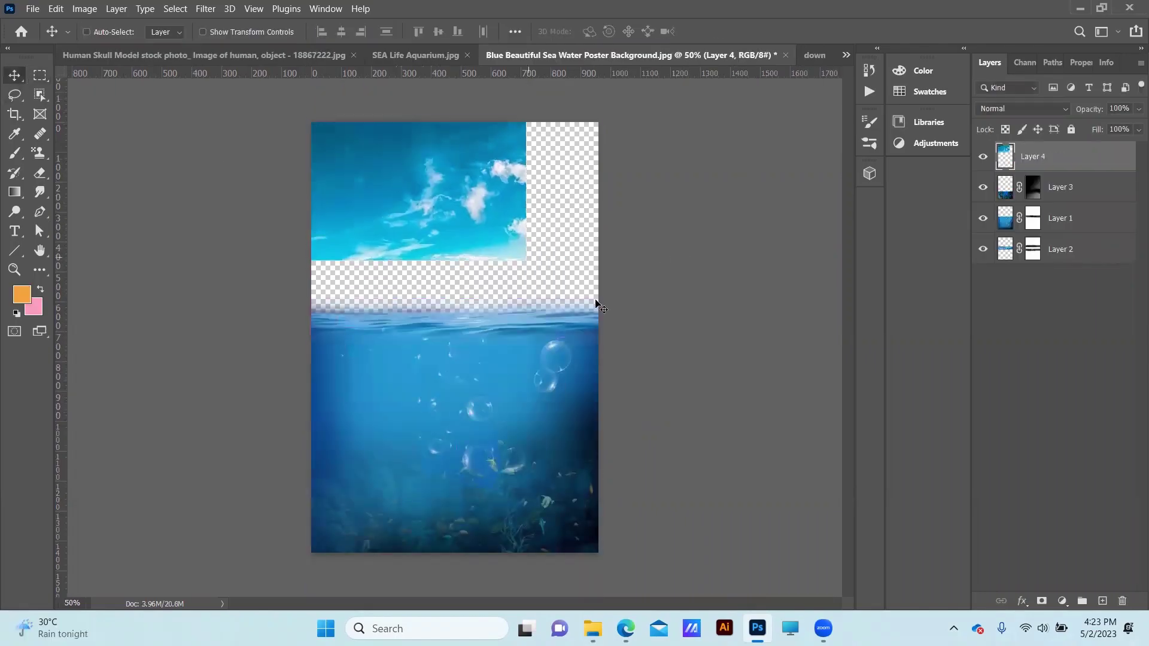
pyautogui.hotkey('ctrl', 't')
pyautogui.moveTo(528, 262)
pyautogui.mouseDown()
pyautogui.moveTo(609, 314)
pyautogui.moveTo(445, 257)
pyautogui.mouseUp()
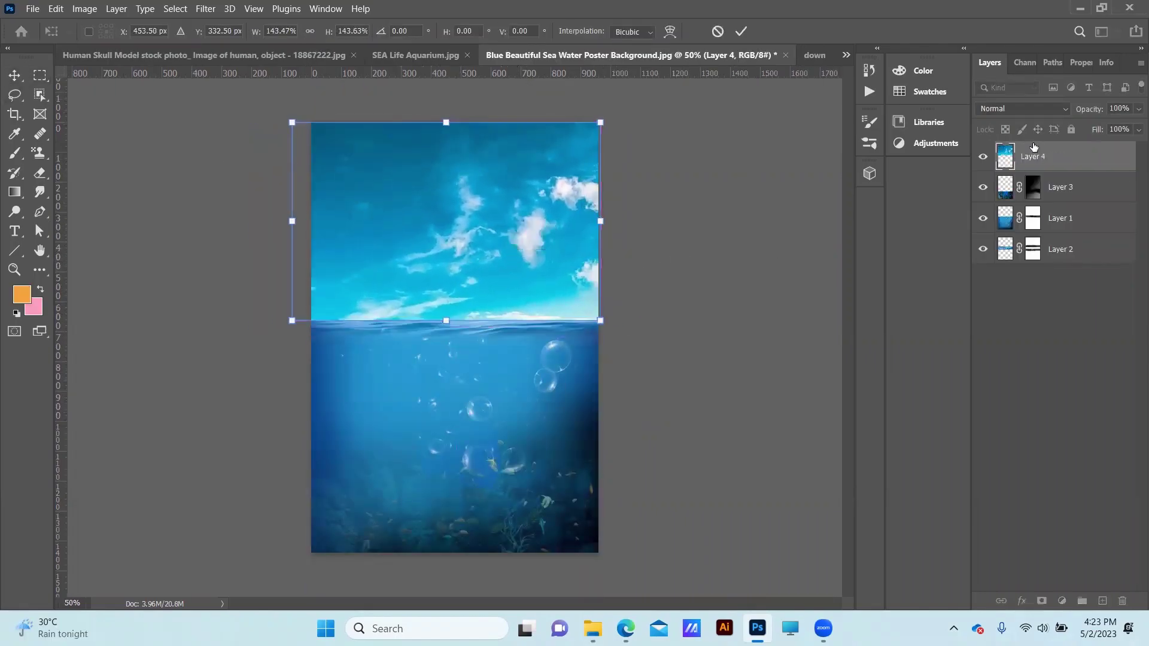
pyautogui.press('Return')
pyautogui.moveTo(1053, 156); pyautogui.dragTo(1103, 248)
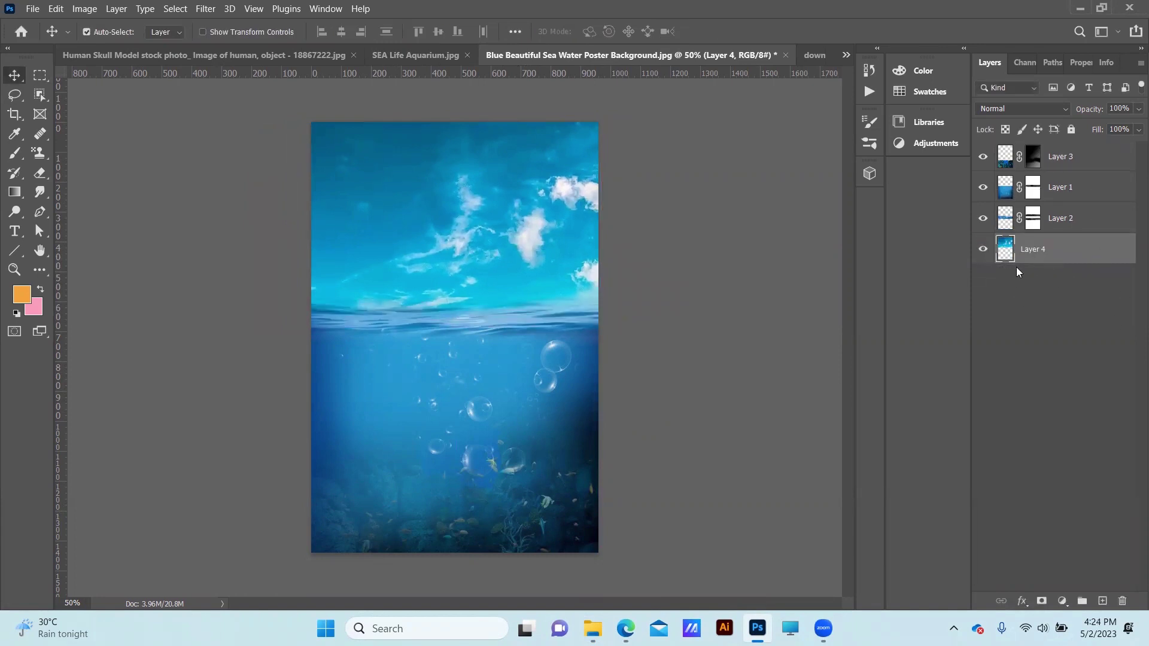
pyautogui.click(1042, 601)
pyautogui.press('d')
pyautogui.press('b')
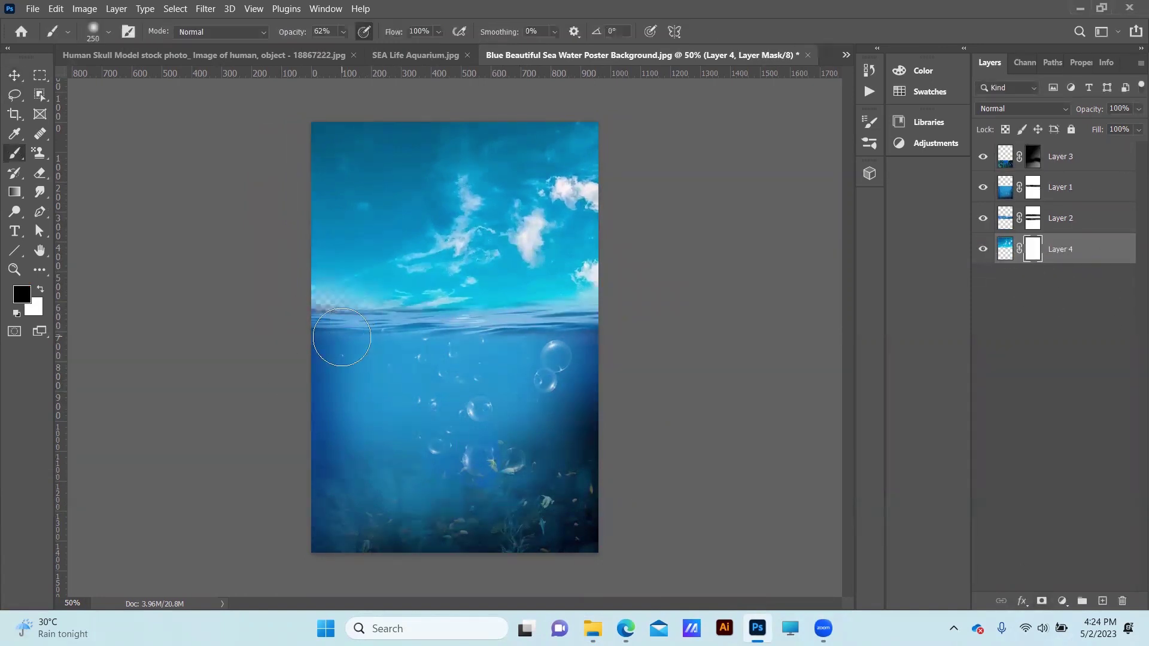
# Shift the sky down slightly and enlarge it to cover the poster's top edge
pyautogui.press('v')
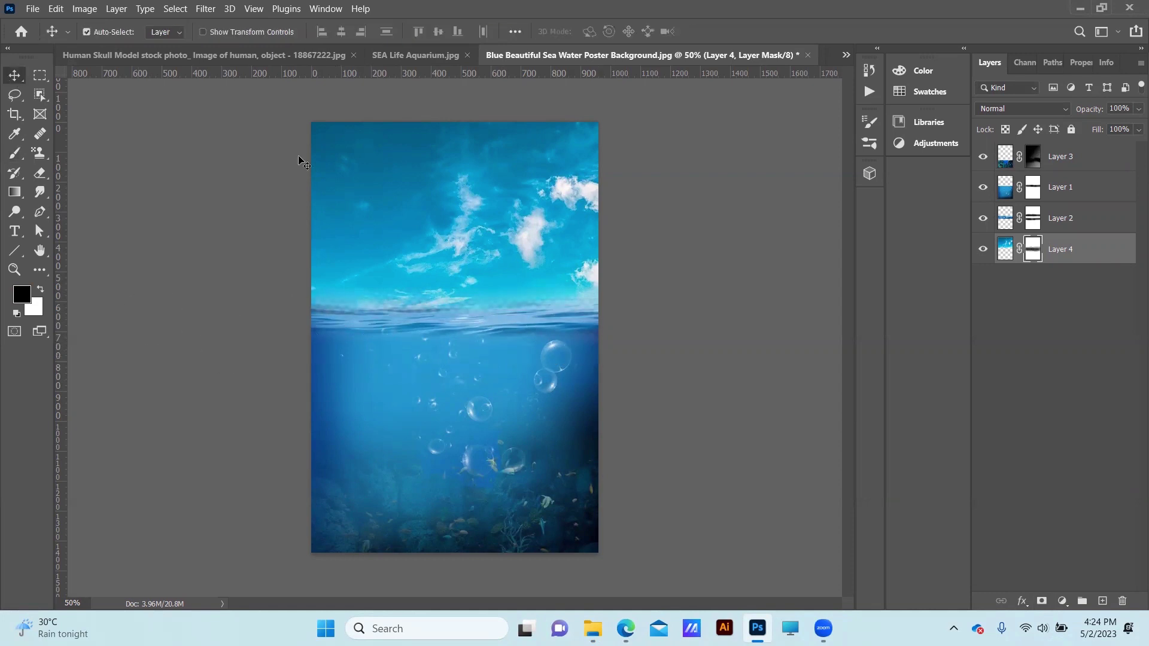
pyautogui.moveTo(589, 137); pyautogui.dragTo(589, 153)
pyautogui.hotkey('ctrl', 't')
pyautogui.moveTo(292, 139); pyautogui.dragTo(279, 122)
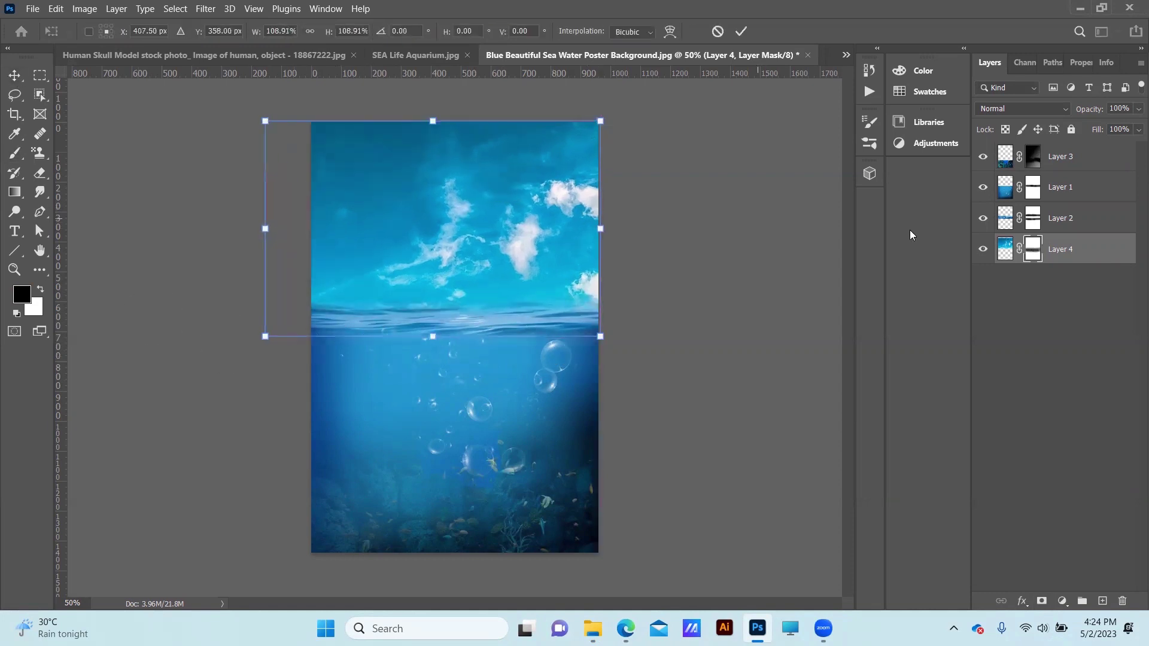
pyautogui.press('Return')
# Add a Hue/Saturation adjustment with Hue +6 for a deeper blue
pyautogui.click(1062, 601)
pyautogui.click(1104, 456)
pyautogui.moveTo(1054, 170); pyautogui.dragTo(1058, 170)
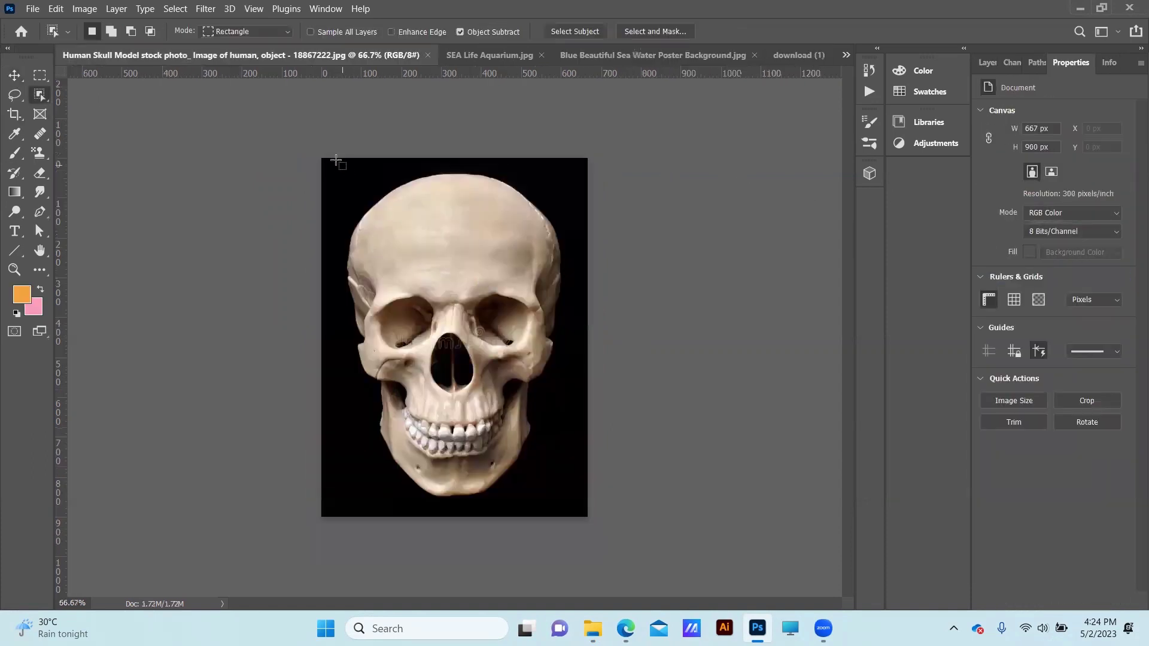
# Select the skull with Object Selection and bring it into the sea water poster
pyautogui.moveTo(336, 160); pyautogui.dragTo(586, 500)
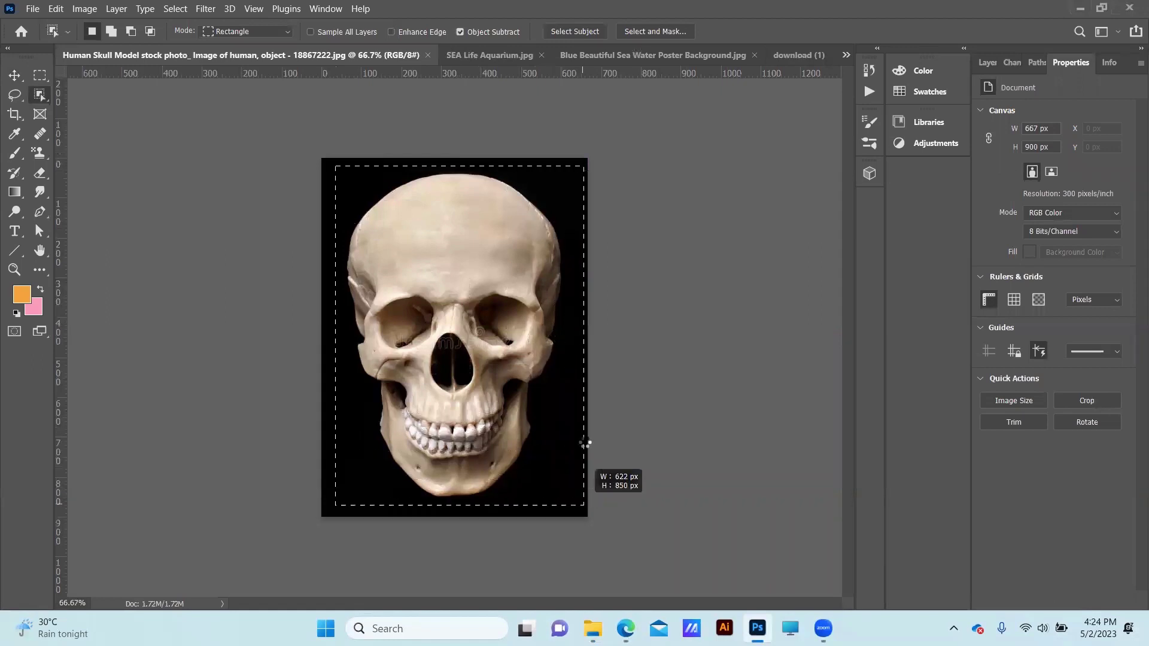
pyautogui.click(793, 55)
pyautogui.hotkey('ctrl', 'Tab')
pyautogui.hotkey('ctrl', 'Tab')
pyautogui.hotkey('ctrl', 'Tab')
pyautogui.hotkey('ctrl', 'shift', 'Tab')
pyautogui.click(846, 55)
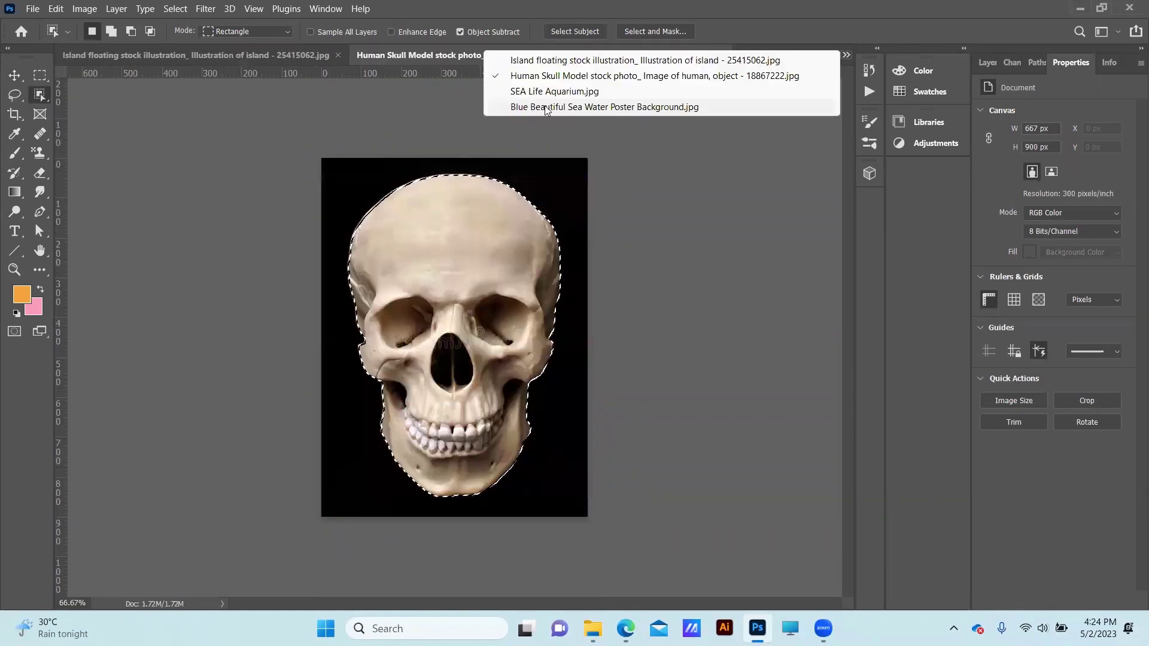
pyautogui.click(546, 107)
# Enlarge the pasted skull to about 126% and centre it on the poster
pyautogui.hotkey('ctrl', 't')
pyautogui.moveTo(535, 216); pyautogui.dragTo(576, 153)
pyautogui.moveTo(506, 271); pyautogui.dragTo(486, 277)
# Blend the skull layer into the sea with Soft Light, then duplicate it
pyautogui.press('Return')
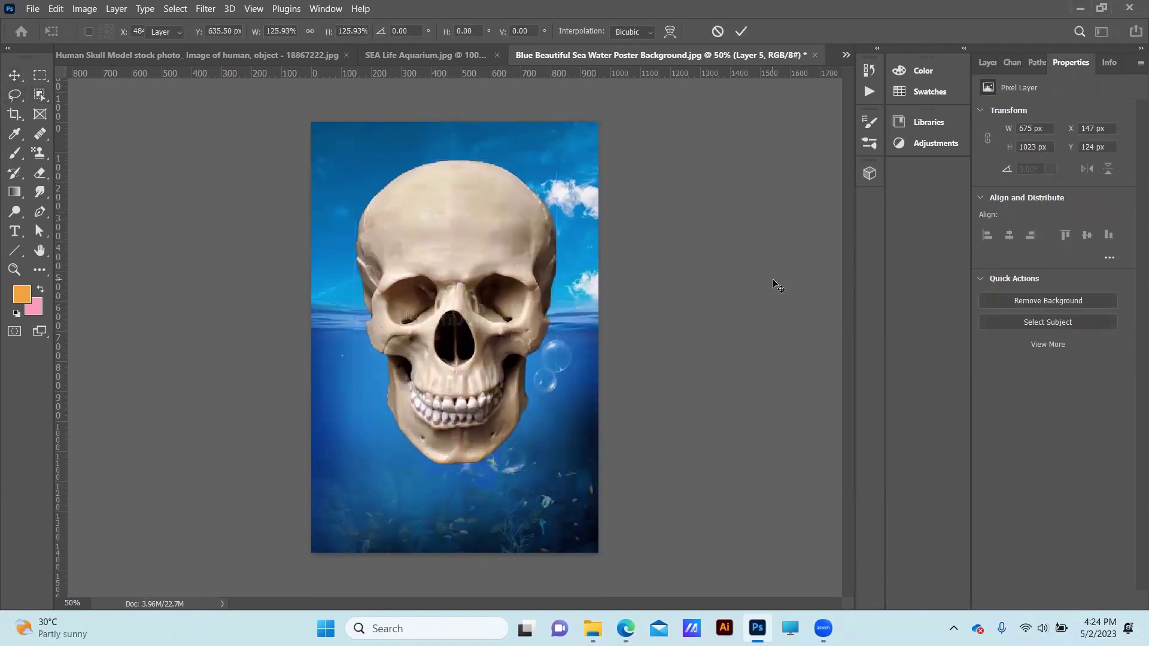
pyautogui.click(988, 62)
pyautogui.click(1018, 109)
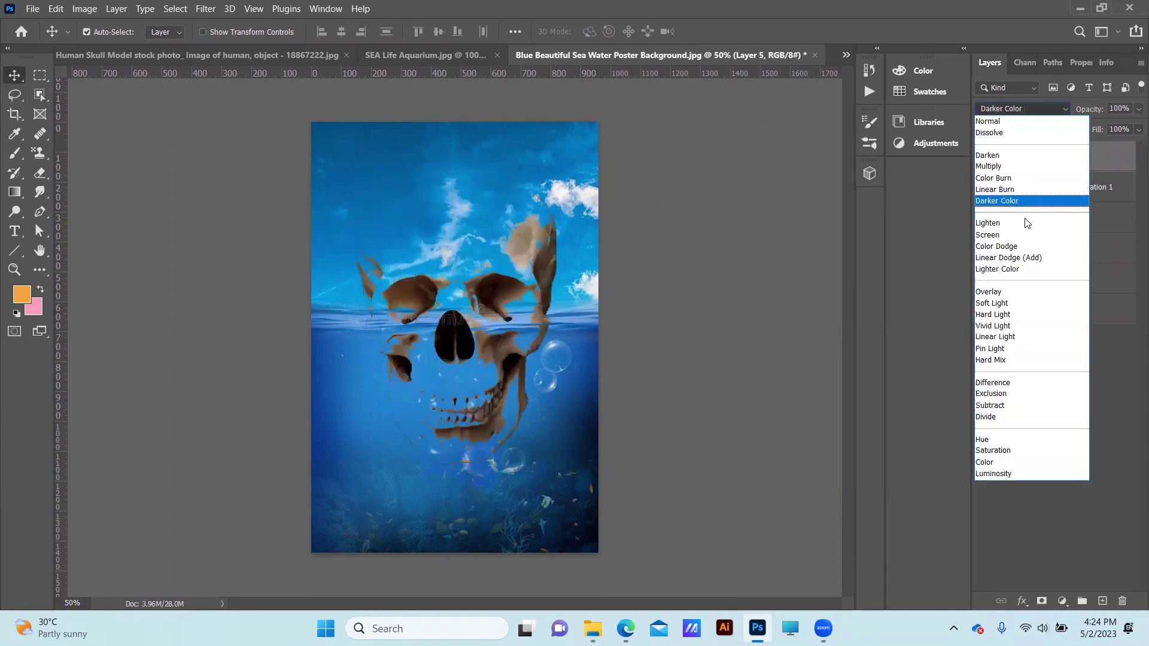
pyautogui.click(1011, 303)
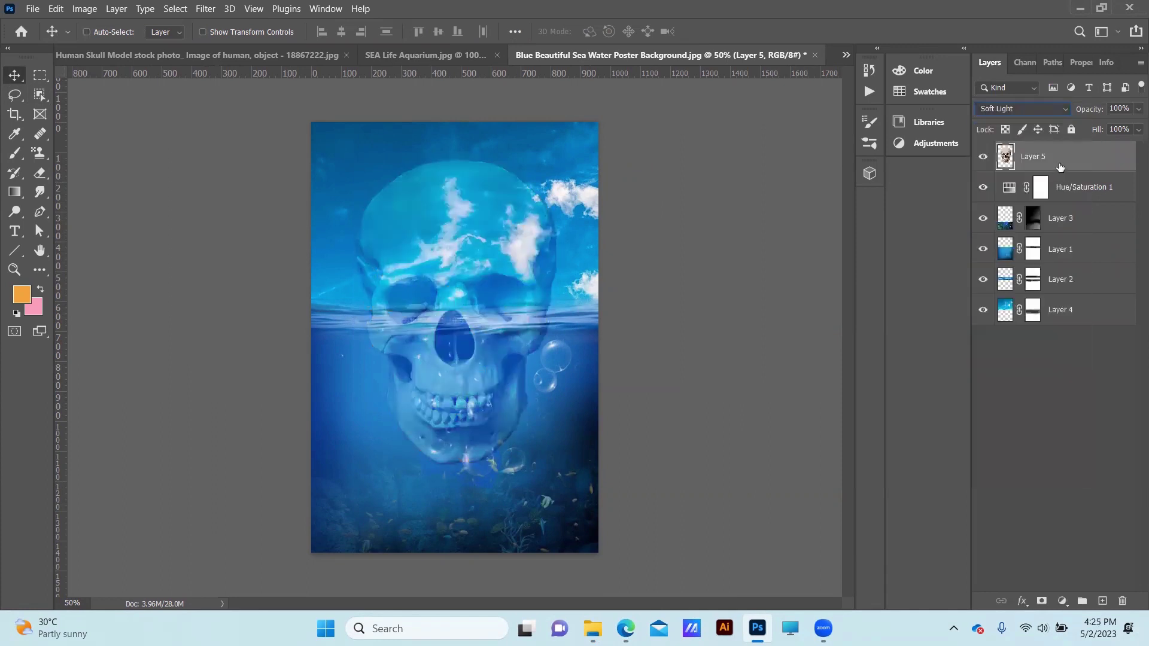
pyautogui.hotkey('ctrl', 'j')
# Move the duplicate skull higher and set its blend mode to Normal
pyautogui.hotkey('ctrl', 't')
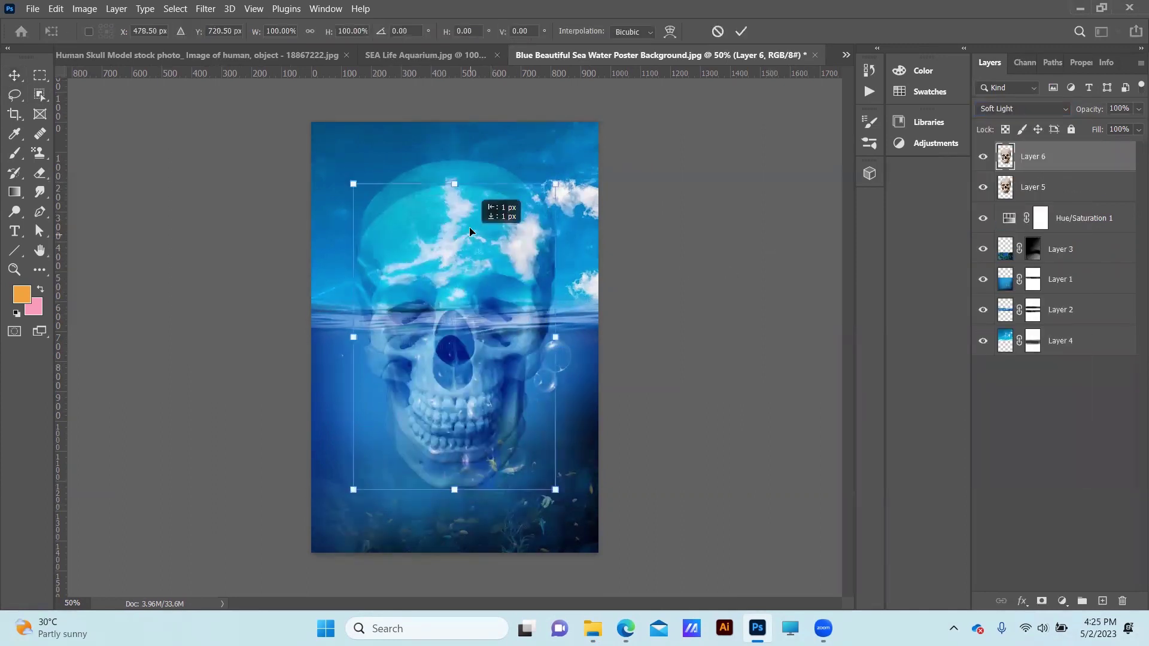
pyautogui.moveTo(469, 232); pyautogui.dragTo(470, 208)
pyautogui.click(1022, 109)
pyautogui.click(1045, 193)
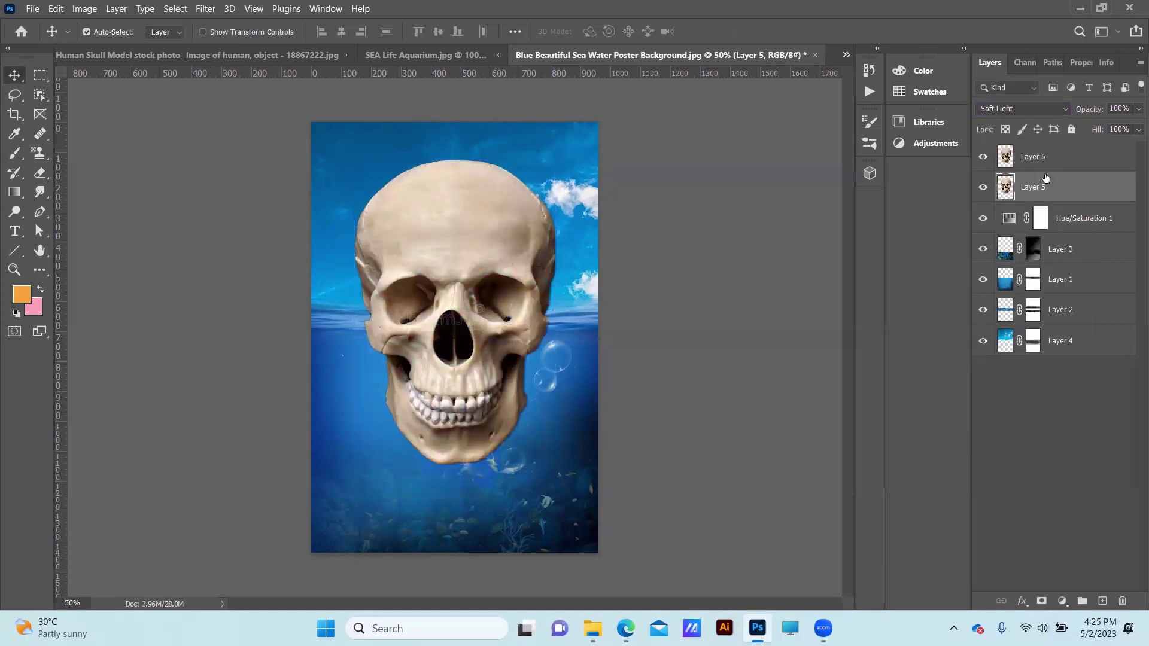
pyautogui.click(1053, 165)
# Mask Layer 6 and paint out the skull's underwater half
pyautogui.click(1042, 601)
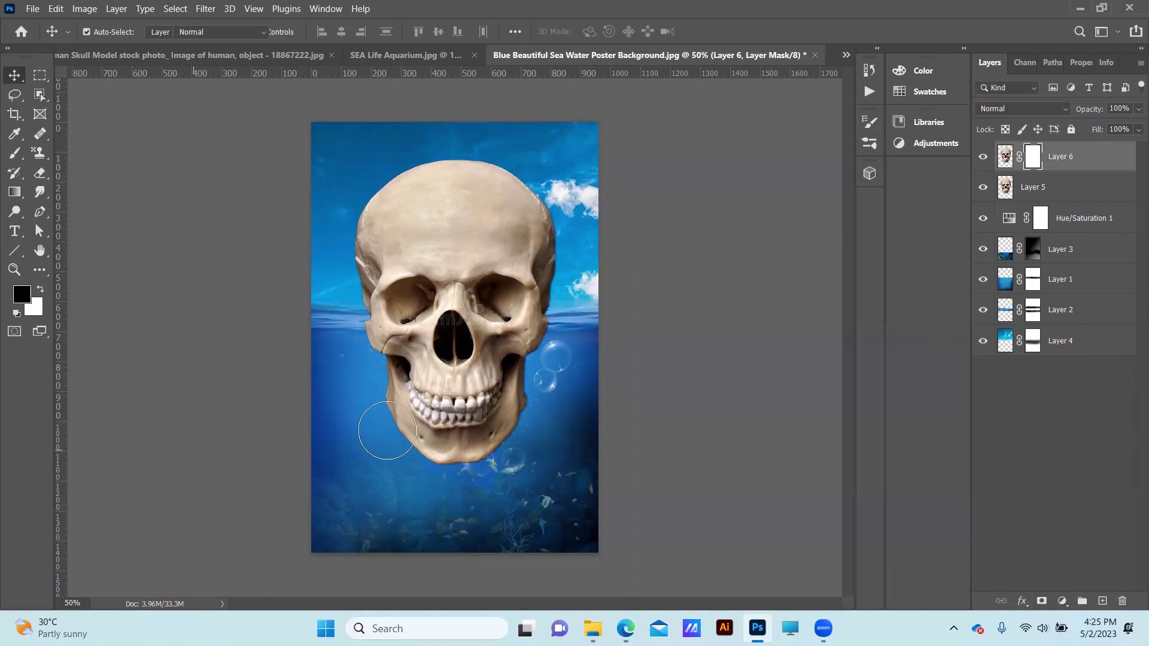
pyautogui.press('b')
pyautogui.moveTo(389, 383)
pyautogui.mouseDown()
pyautogui.moveTo(365, 335)
pyautogui.moveTo(443, 476)
pyautogui.moveTo(390, 441)
pyautogui.mouseUp()
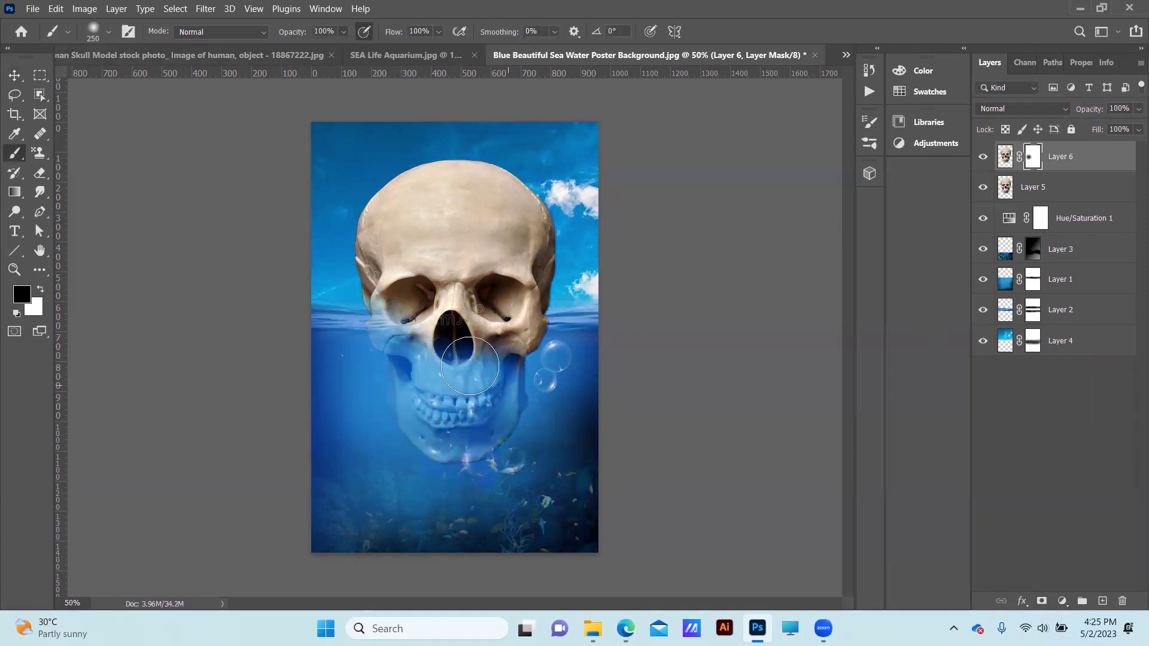
pyautogui.click(15, 73)
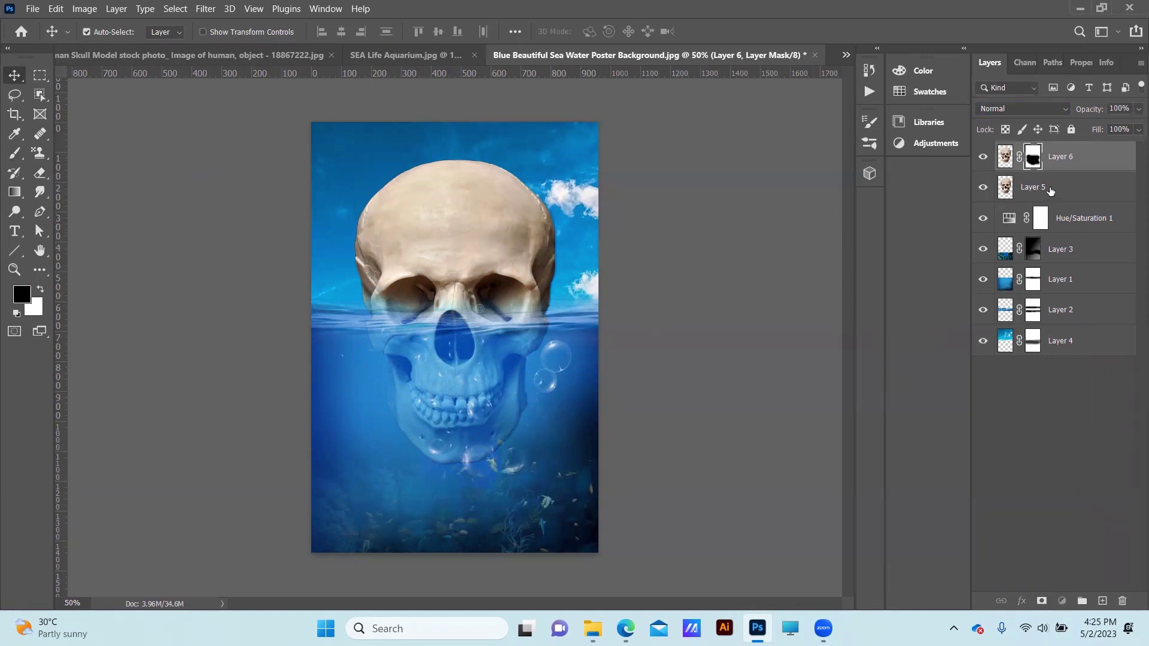
pyautogui.hotkey('ctrl', '2')
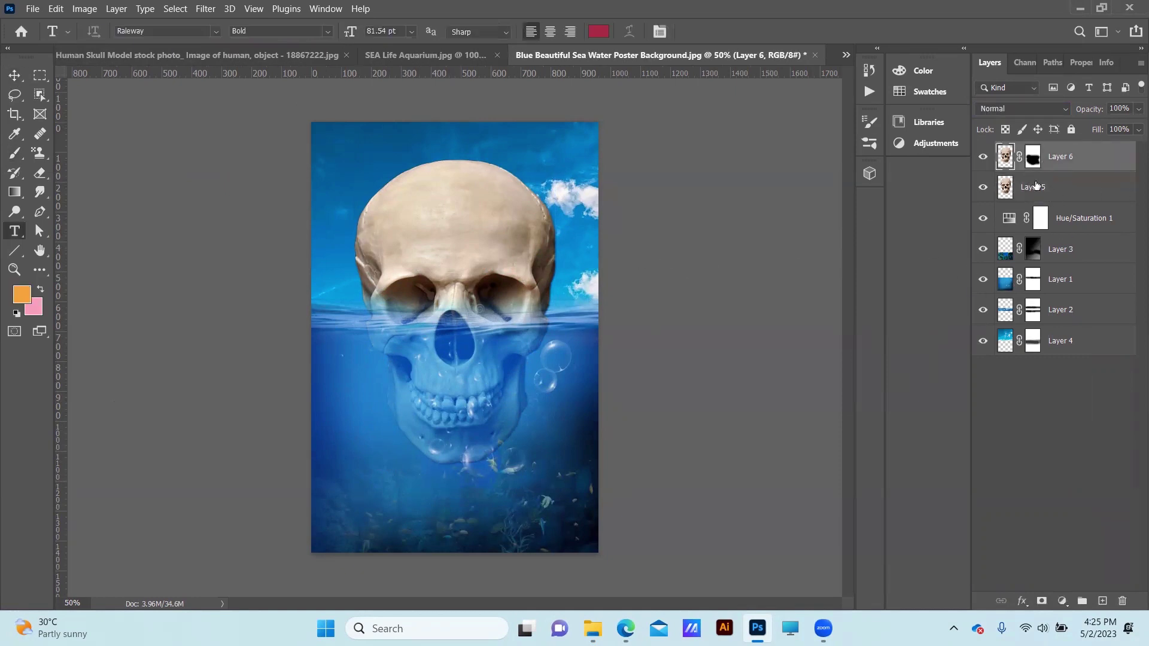
# Scale both skull layers to about 77% and move them down-right
pyautogui.keyDown('shift'); pyautogui.click(1036, 182); pyautogui.keyUp('shift')
pyautogui.hotkey('ctrl', 't')
pyautogui.moveTo(587, 156)
pyautogui.mouseDown()
pyautogui.moveTo(518, 260)
pyautogui.moveTo(510, 230)
pyautogui.mouseUp()
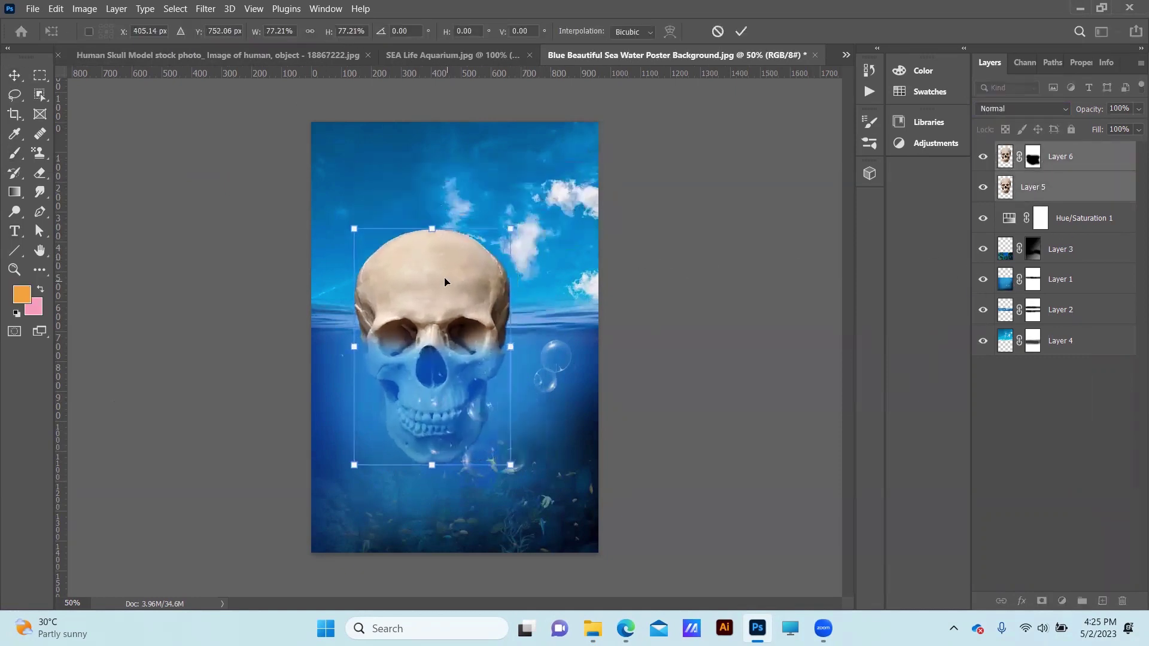
pyautogui.moveTo(446, 279); pyautogui.dragTo(475, 311)
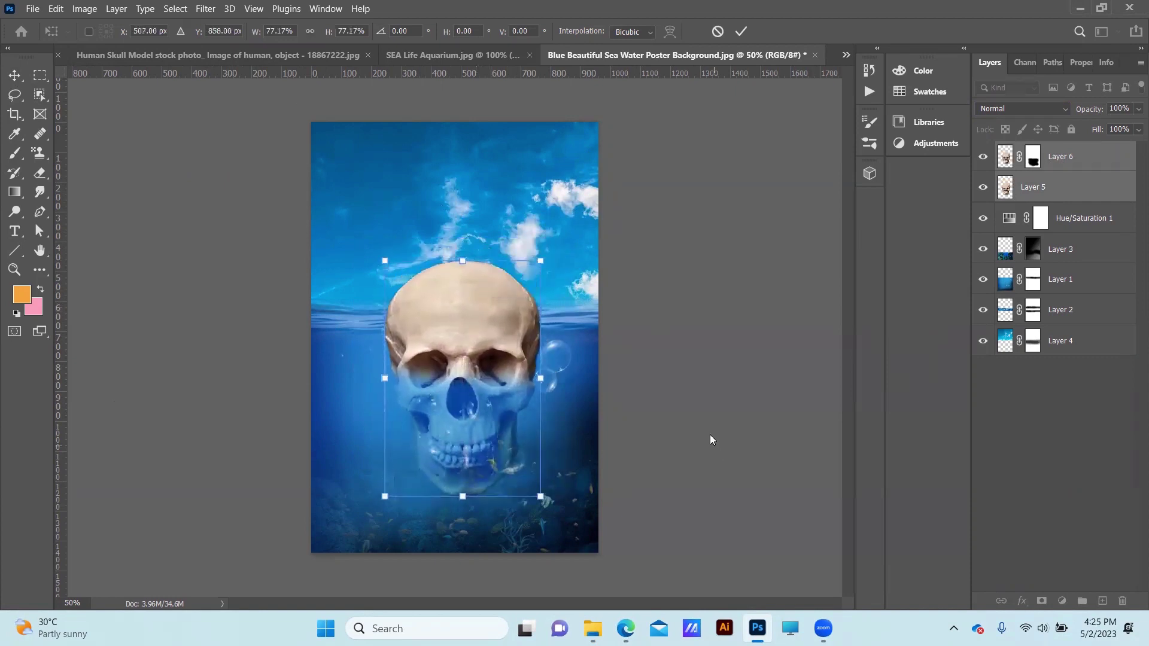
pyautogui.press('Return')
pyautogui.press('t')
# Paint Layer 6's mask black over the skull's face, leaving the crown solid
pyautogui.hotkey('ctrl', '\\')
pyautogui.press('b')
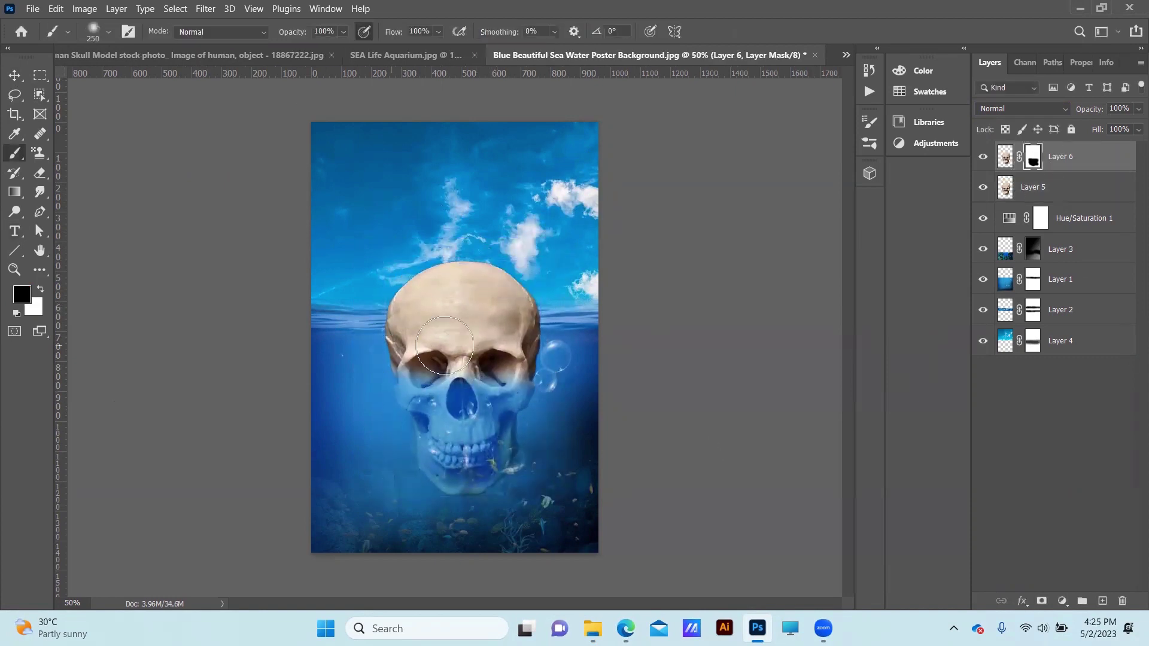
pyautogui.moveTo(419, 347); pyautogui.dragTo(513, 390)
pyautogui.click(13, 76)
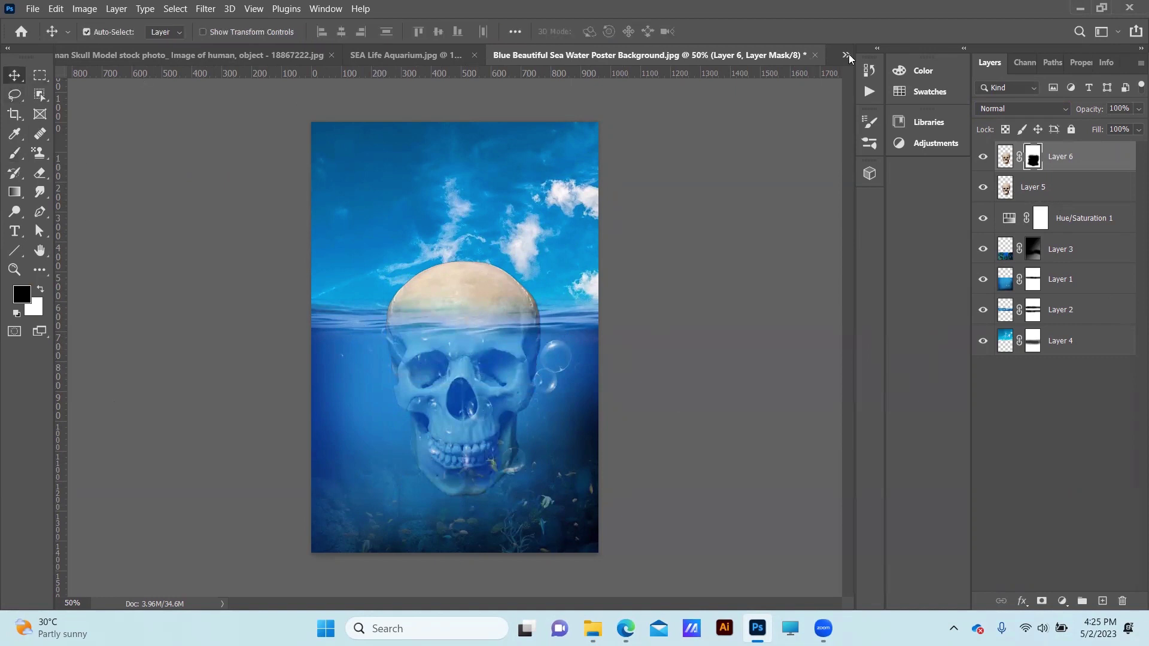
pyautogui.click(846, 55)
pyautogui.click(646, 61)
# Select the floating island with Object Selection and paste it into the sea poster
pyautogui.press('w')
pyautogui.moveTo(329, 157); pyautogui.dragTo(595, 478)
pyautogui.hotkey('ctrl', 'c')
pyautogui.click(788, 57)
pyautogui.click(847, 55)
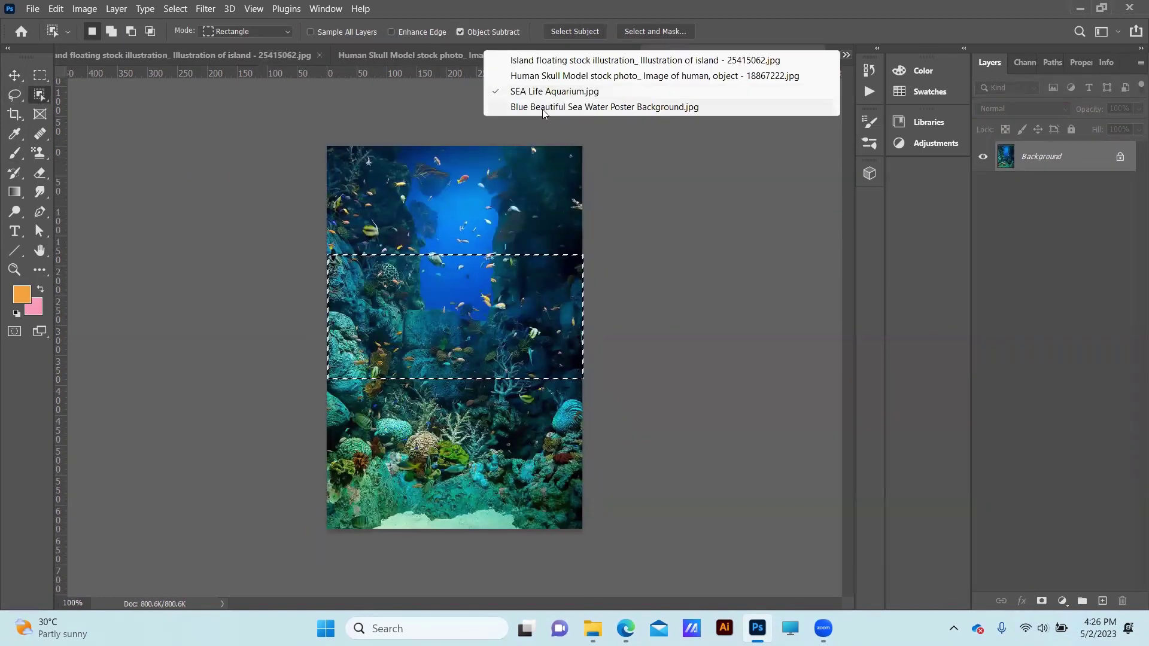
pyautogui.click(543, 109)
pyautogui.hotkey('ctrl', 'v')
# Enlarge the island to about 120% and position it above the skull
pyautogui.hotkey('ctrl', 't')
pyautogui.moveTo(531, 245); pyautogui.dragTo(559, 195)
pyautogui.moveTo(461, 269)
pyautogui.mouseDown()
pyautogui.moveTo(456, 302)
pyautogui.moveTo(452, 278)
pyautogui.mouseUp()
pyautogui.hotkey('ctrl', '+')
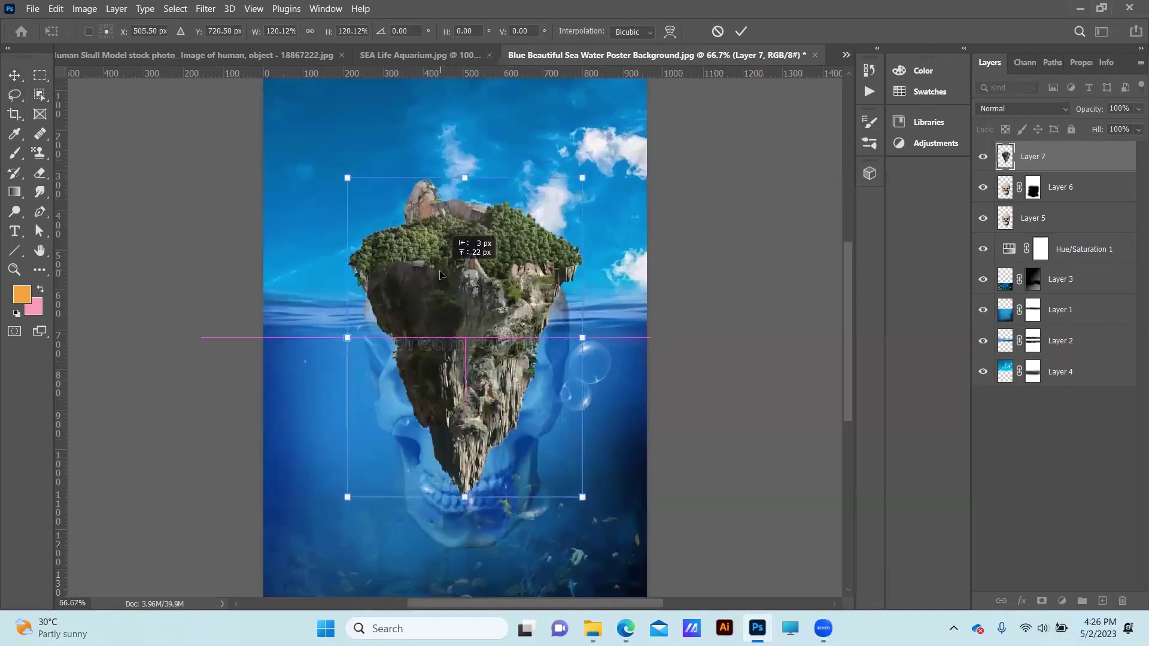
pyautogui.press('Return')
# Mask the island layer and paint out its lower rock half
pyautogui.click(1042, 601)
pyautogui.press('b')
pyautogui.moveTo(371, 311); pyautogui.dragTo(466, 479)
pyautogui.moveTo(491, 317); pyautogui.dragTo(455, 419)
pyautogui.moveTo(419, 299); pyautogui.dragTo(540, 390)
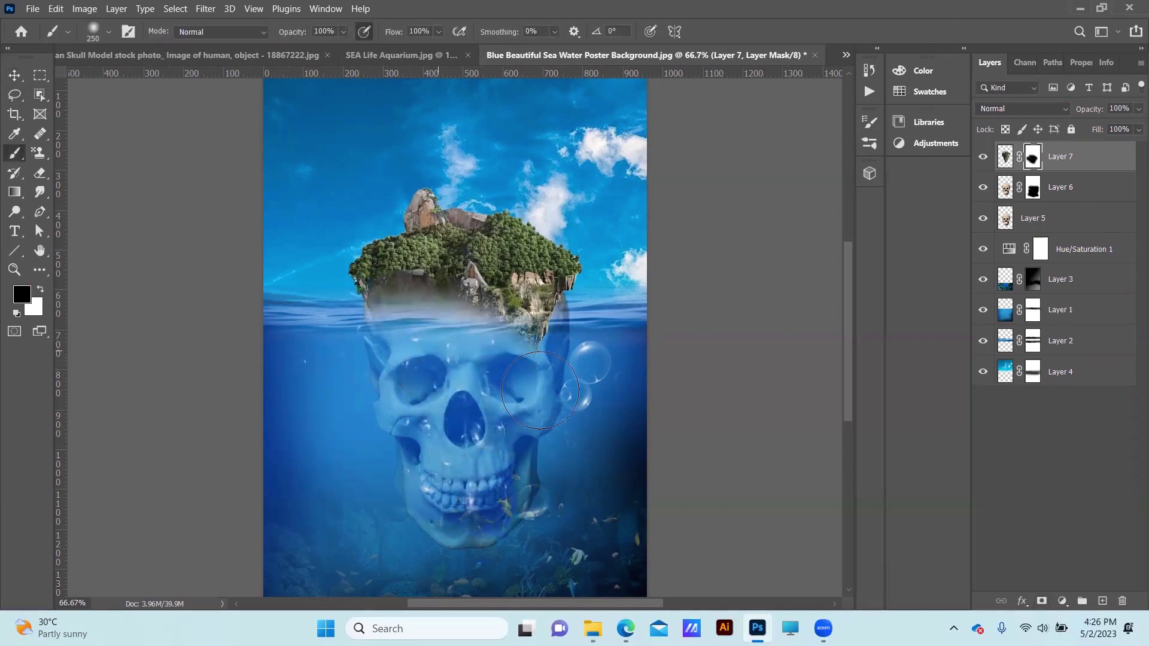
pyautogui.hotkey('ctrl', 'z')
pyautogui.hotkey('ctrl', 'z')
pyautogui.hotkey('ctrl', 'z')
pyautogui.hotkey('ctrl', 'z')
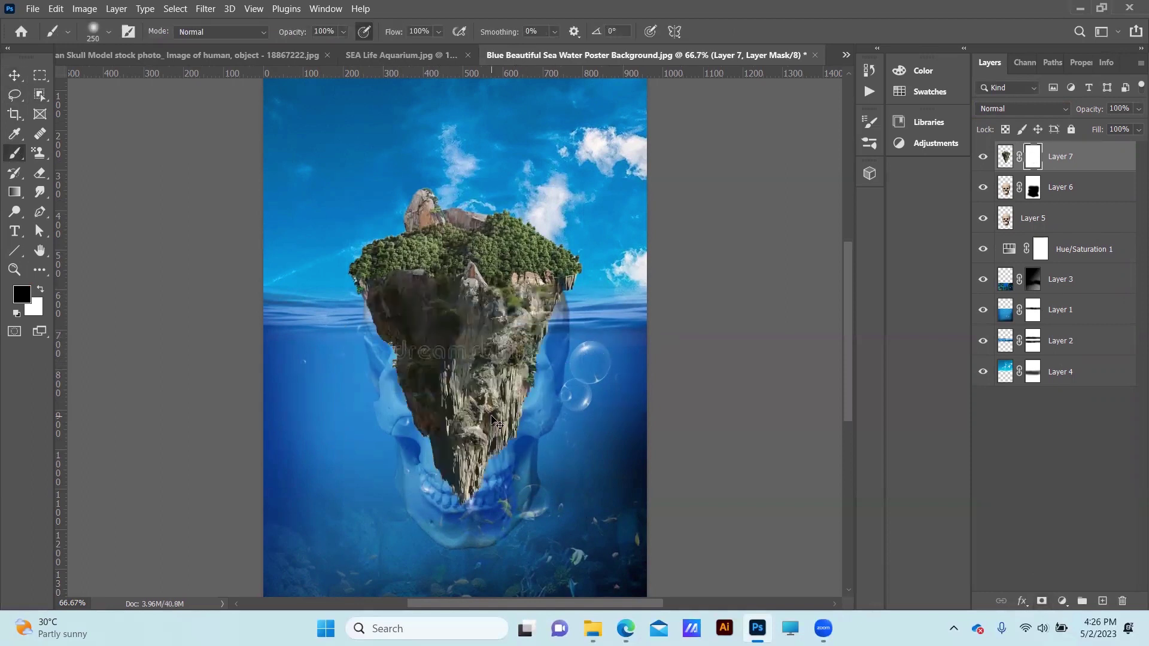
# Reposition the island and mask away its lower rock, softening it into fog at 26% opacity
pyautogui.click(14, 75)
pyautogui.moveTo(485, 269); pyautogui.dragTo(506, 278)
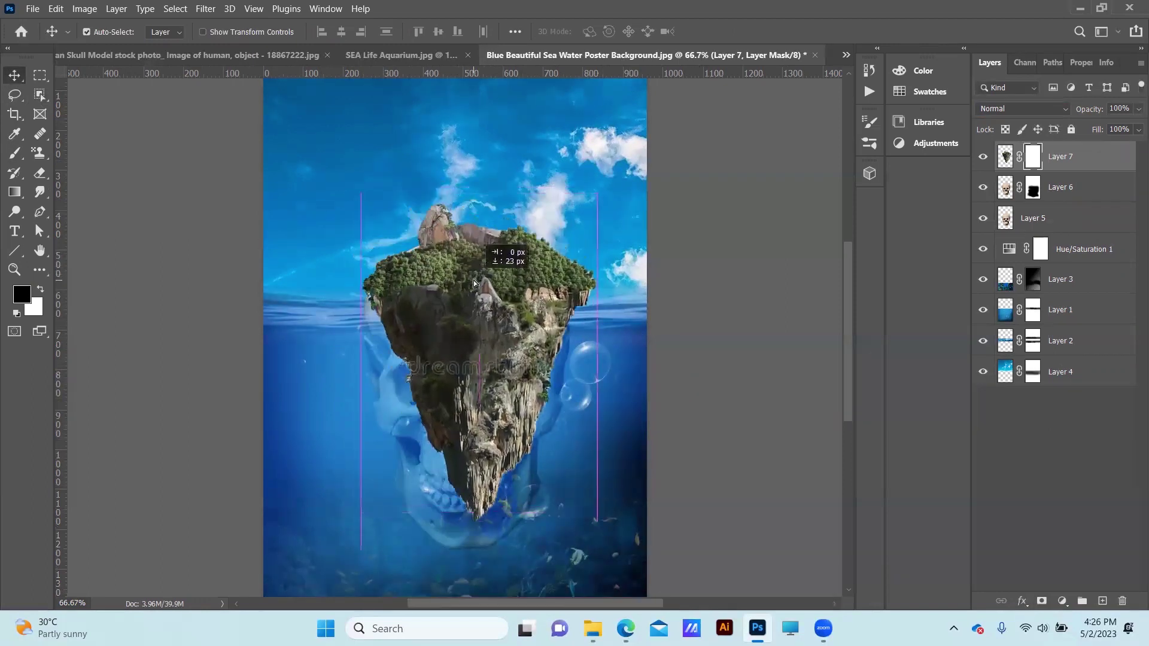
pyautogui.moveTo(467, 395); pyautogui.dragTo(459, 397)
pyautogui.press('b')
pyautogui.moveTo(418, 341)
pyautogui.mouseDown()
pyautogui.moveTo(434, 347)
pyautogui.moveTo(556, 300)
pyautogui.mouseUp()
pyautogui.moveTo(344, 32); pyautogui.dragTo(290, 58)
pyautogui.click(379, 345)
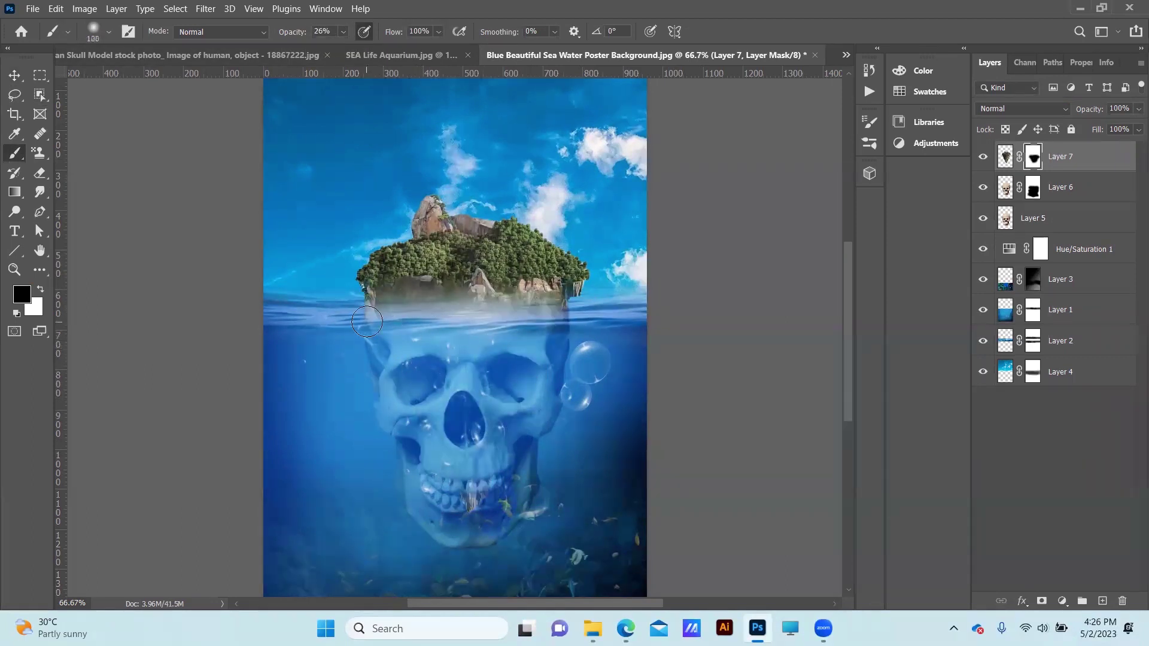
pyautogui.moveTo(550, 322); pyautogui.dragTo(371, 302)
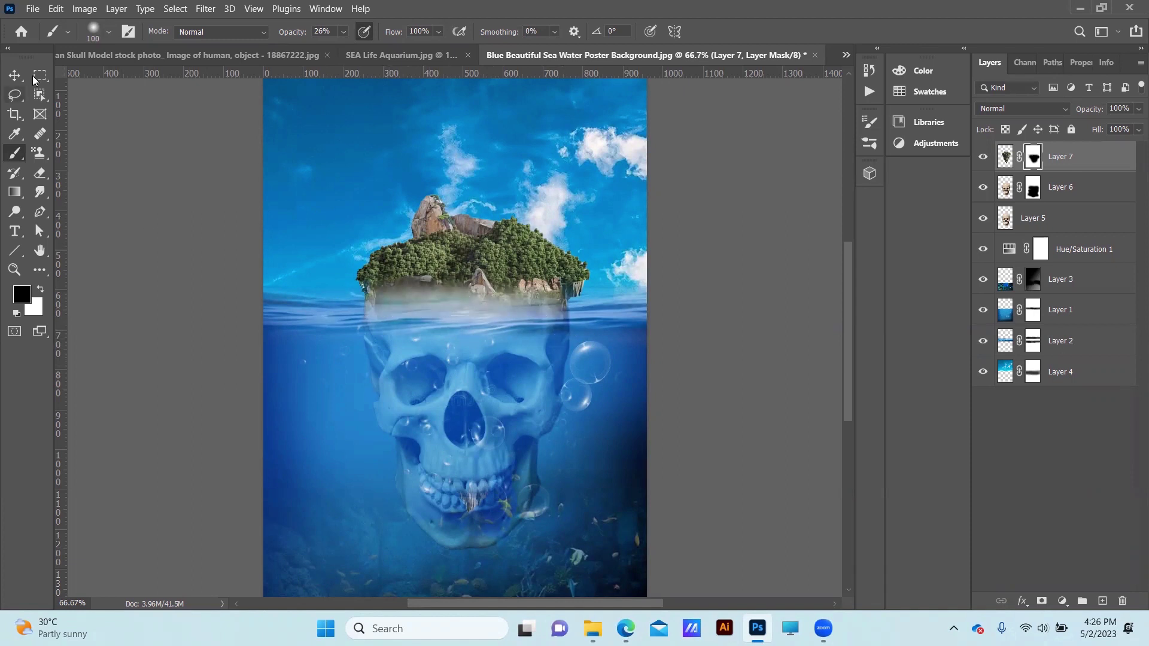
# Nudge the island slightly left to finalize its placement
pyautogui.click(15, 76)
pyautogui.moveTo(467, 251); pyautogui.dragTo(460, 250)
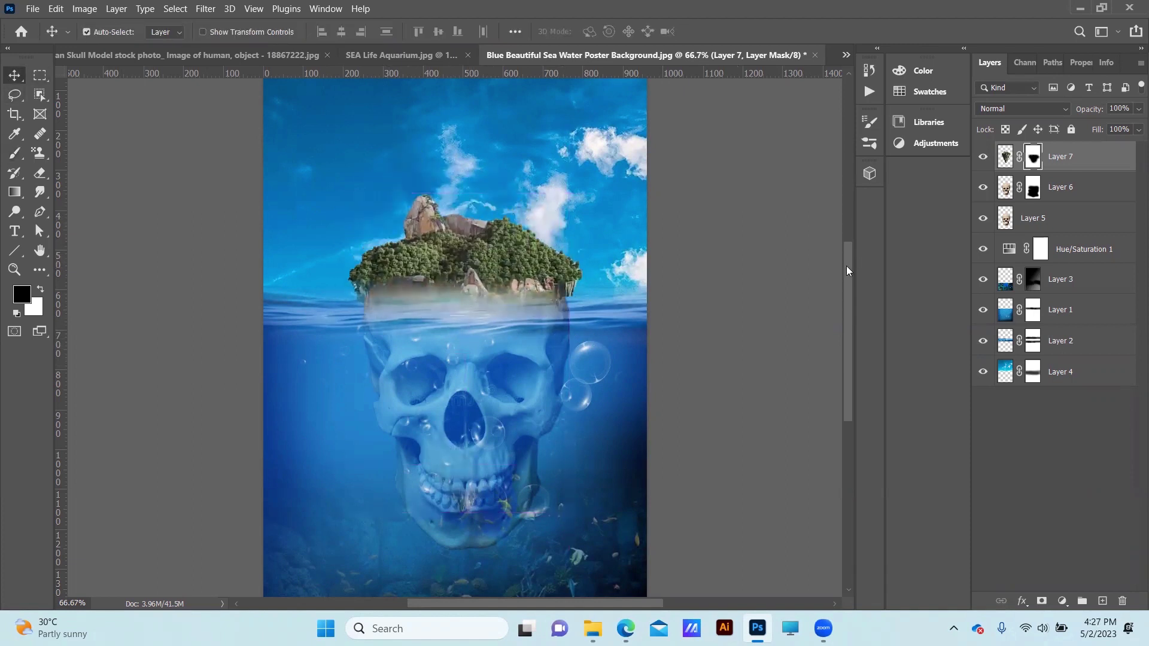
pyautogui.scroll(-2, 463, 429)
pyautogui.scroll(-2, 611, 403)
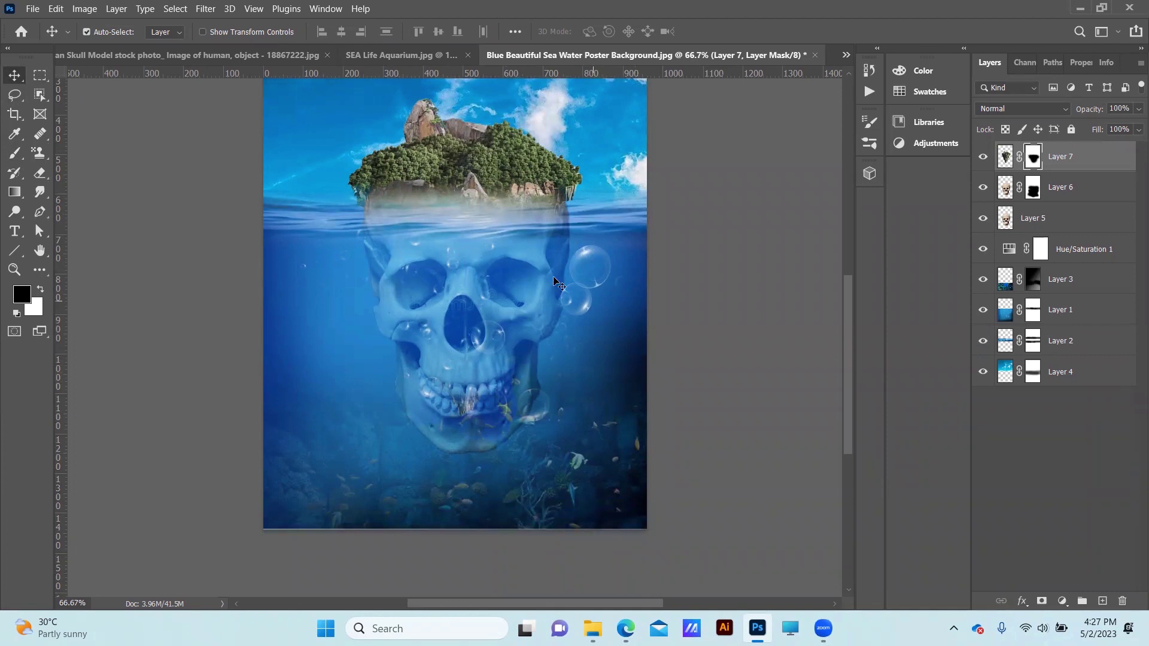
# Give Layer 7 a Drop Shadow at 17% opacity and 24 px distance
pyautogui.doubleClick(1063, 155)
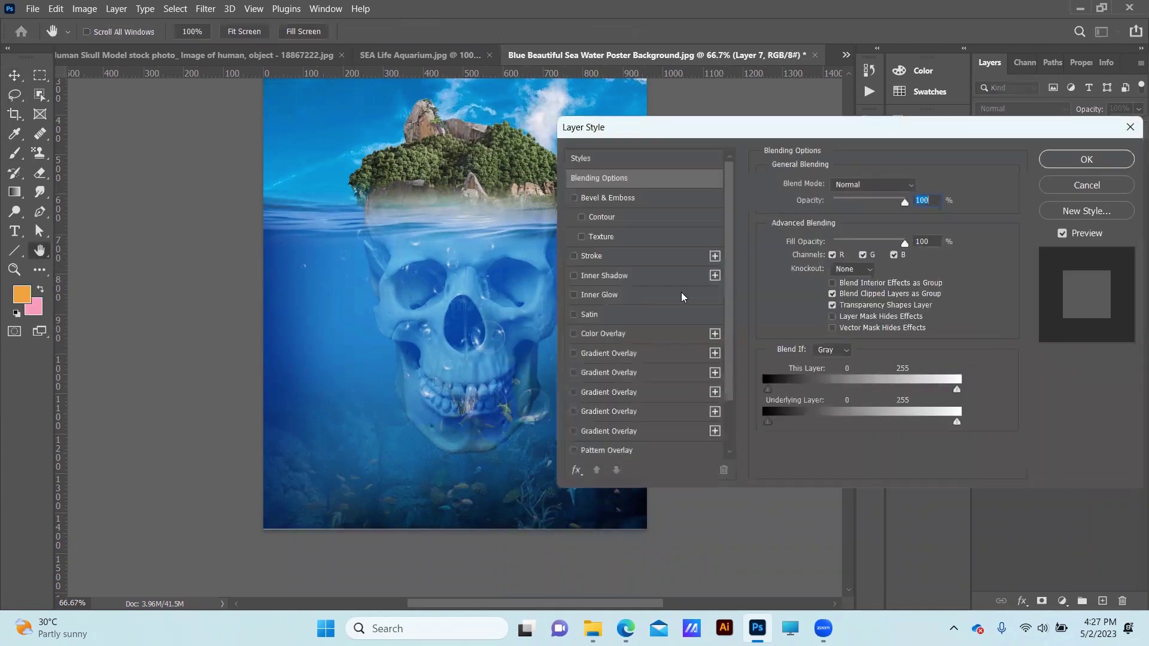
pyautogui.click(574, 431)
pyautogui.moveTo(904, 203); pyautogui.dragTo(945, 221)
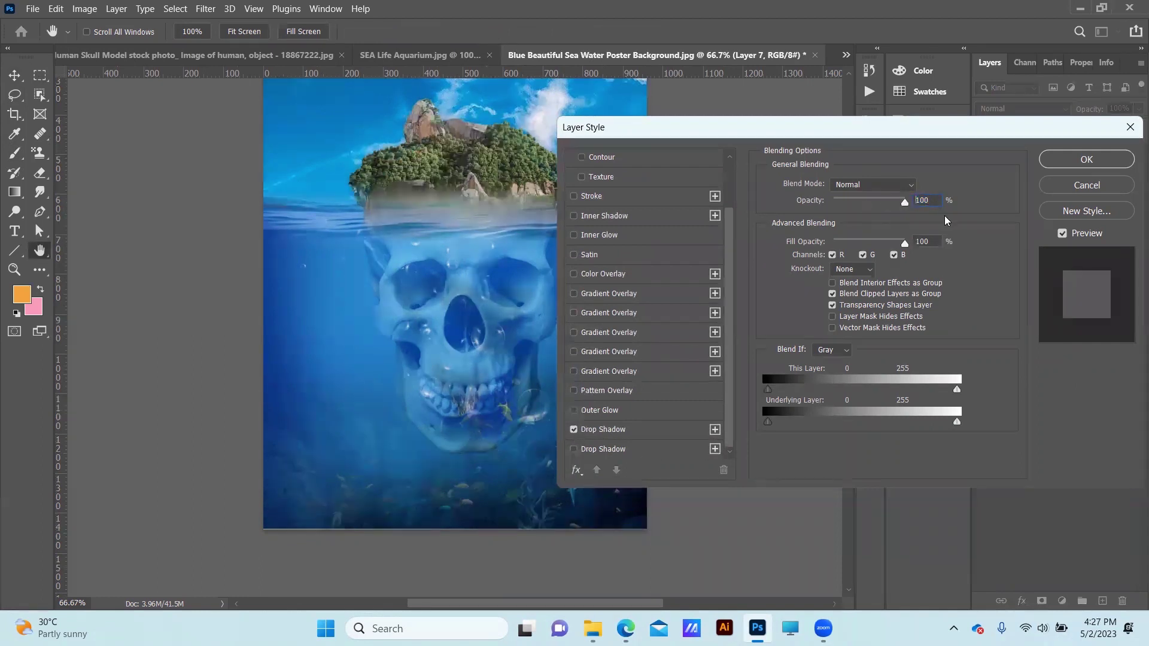
pyautogui.click(608, 431)
pyautogui.moveTo(833, 204); pyautogui.dragTo(832, 204)
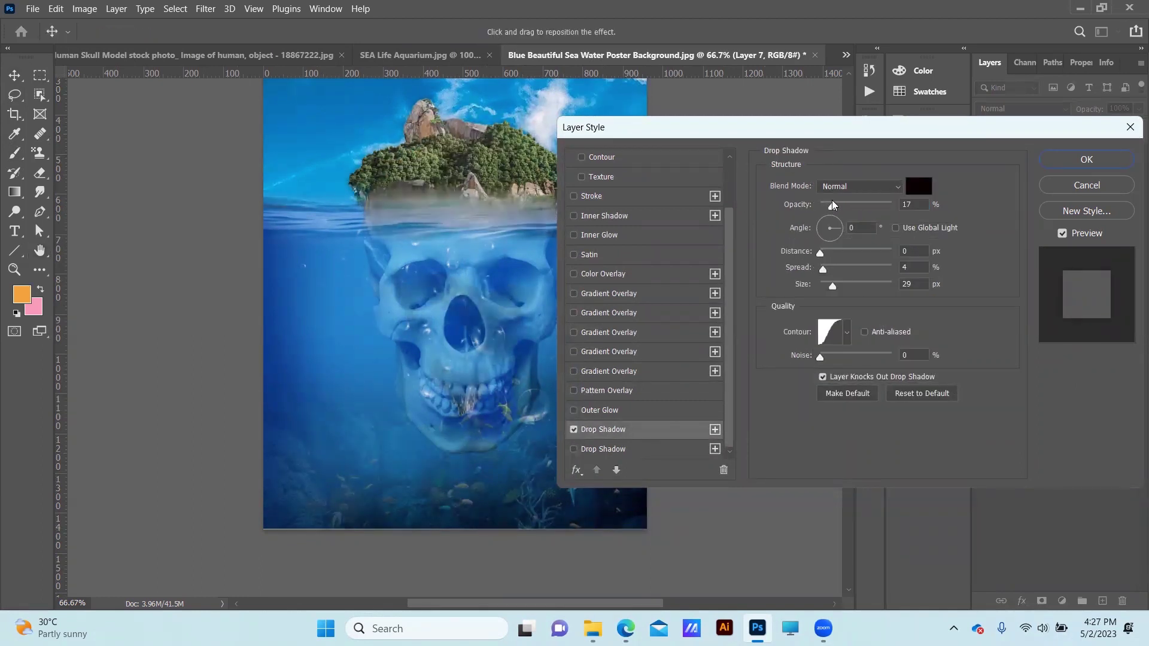
pyautogui.moveTo(820, 253)
pyautogui.mouseDown()
pyautogui.moveTo(837, 254)
pyautogui.moveTo(807, 301)
pyautogui.moveTo(823, 299)
pyautogui.mouseUp()
pyautogui.press('Return')
# Reset colours to black and white and add a new empty Layer 8 beside the Layer 5 skull
pyautogui.click(1034, 157)
pyautogui.press('d')
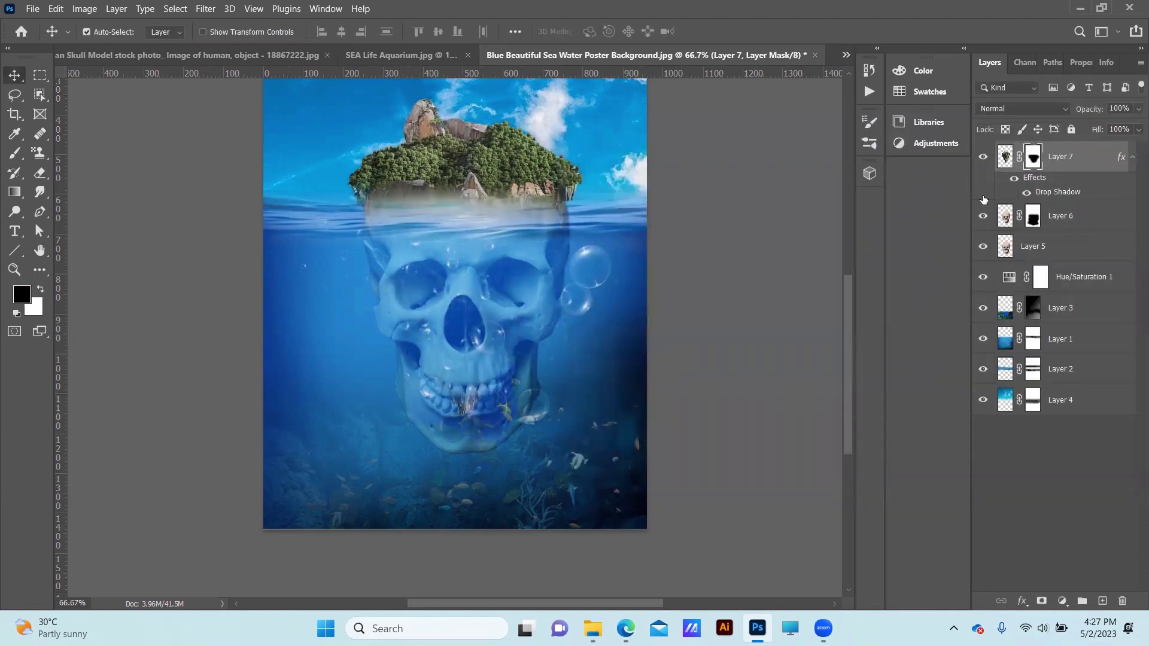
pyautogui.press('b')
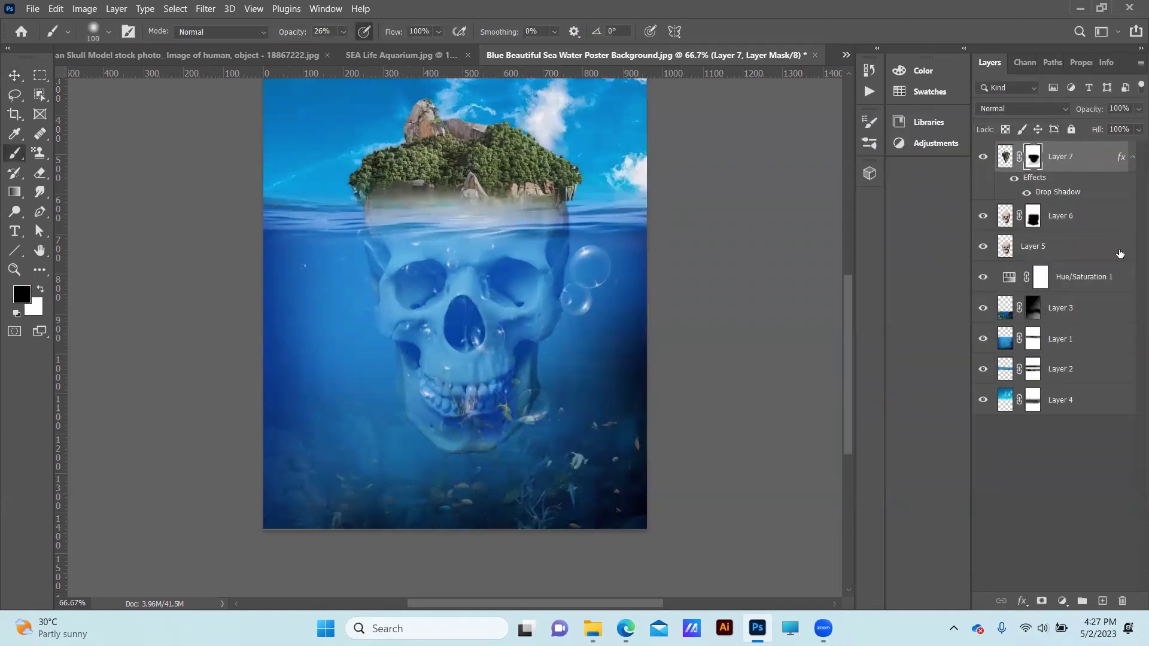
pyautogui.press('v')
pyautogui.click(1064, 226)
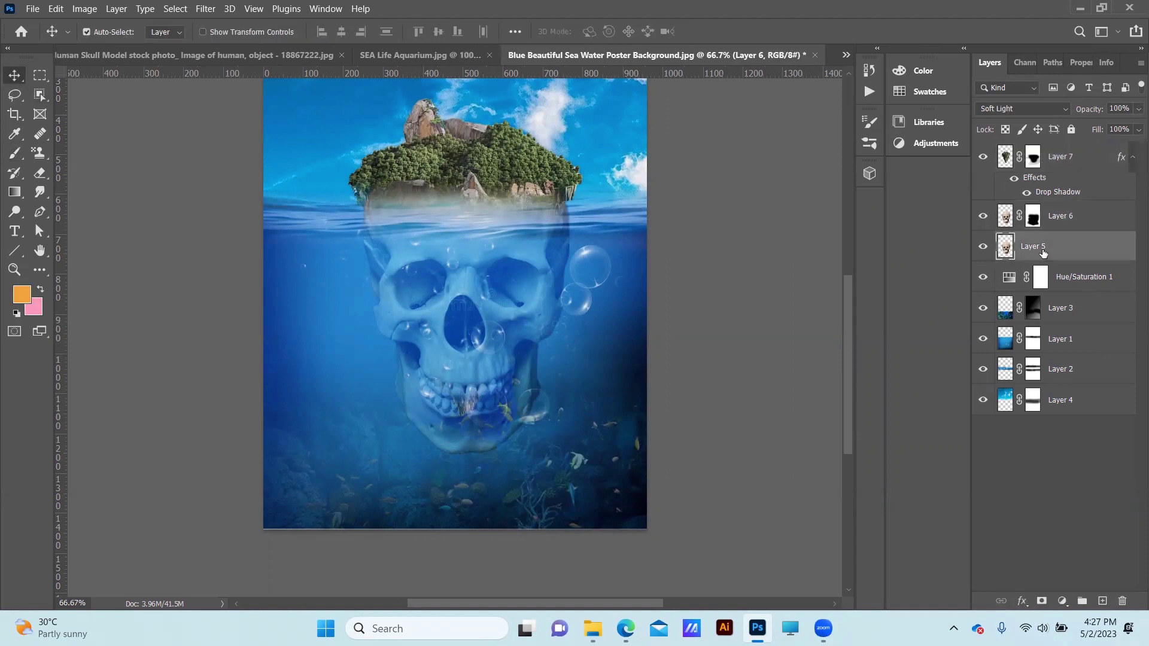
pyautogui.click(1034, 246)
pyautogui.keyDown('ctrl'); pyautogui.click(1103, 601); pyautogui.keyUp('ctrl')
# Choose a dark brown paint colour and set Layer 8's blending to Difference
pyautogui.press('b')
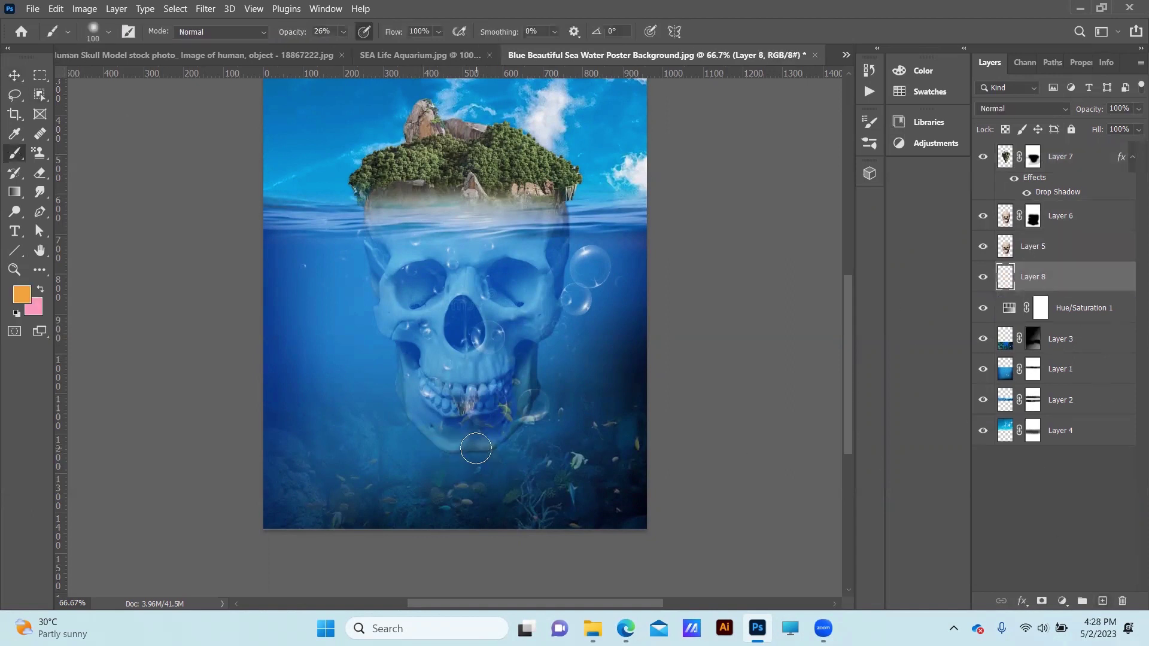
pyautogui.click(22, 294)
pyautogui.click(879, 330)
pyautogui.click(1043, 148)
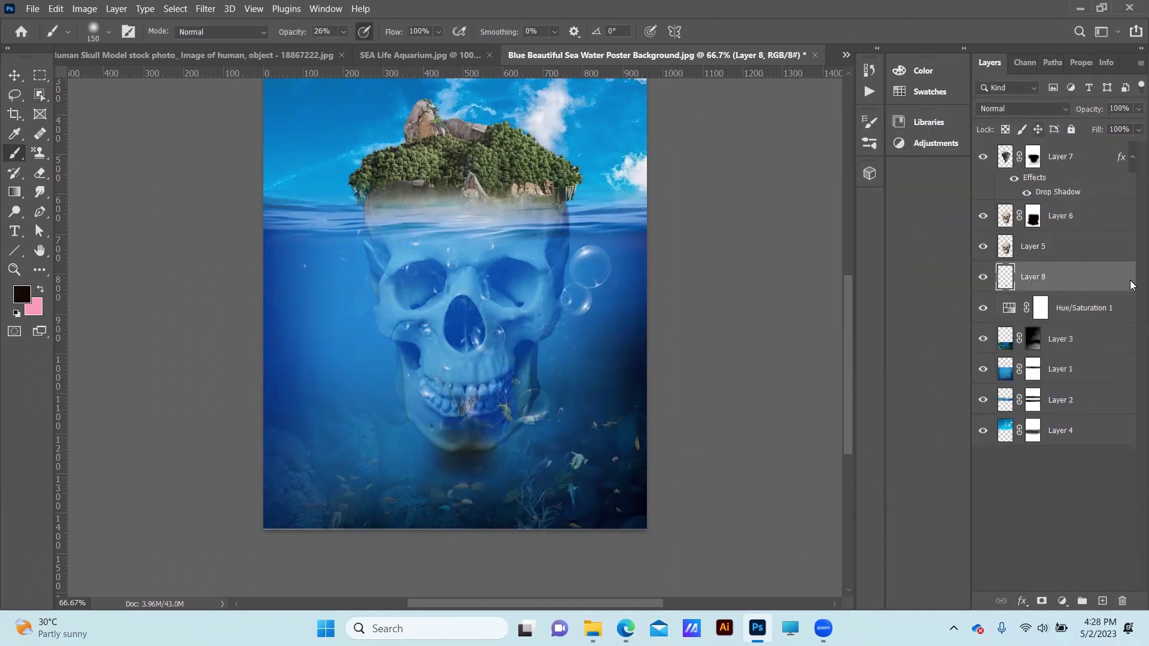
pyautogui.click(1020, 108)
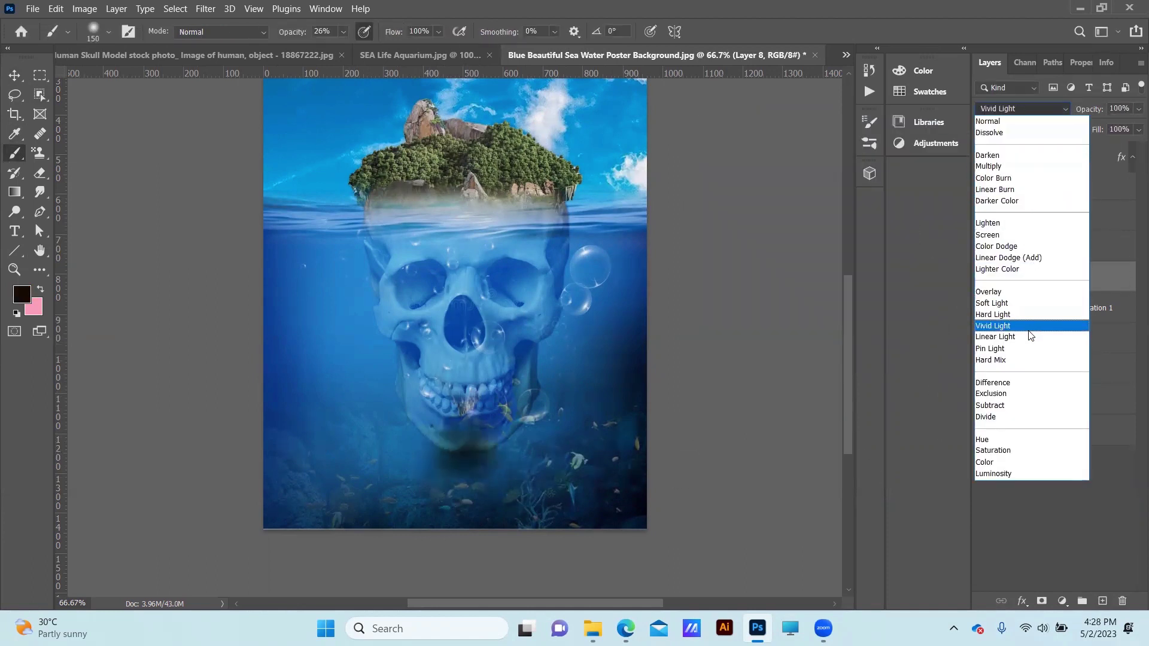
pyautogui.click(994, 382)
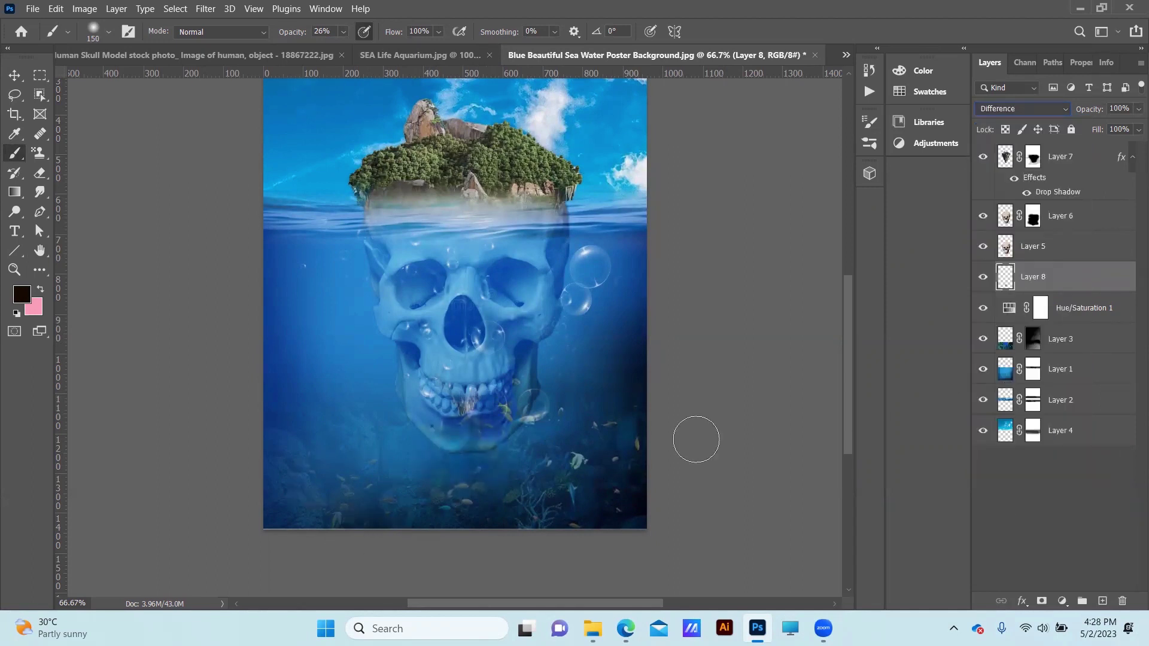
pyautogui.scroll(1, 487, 436)
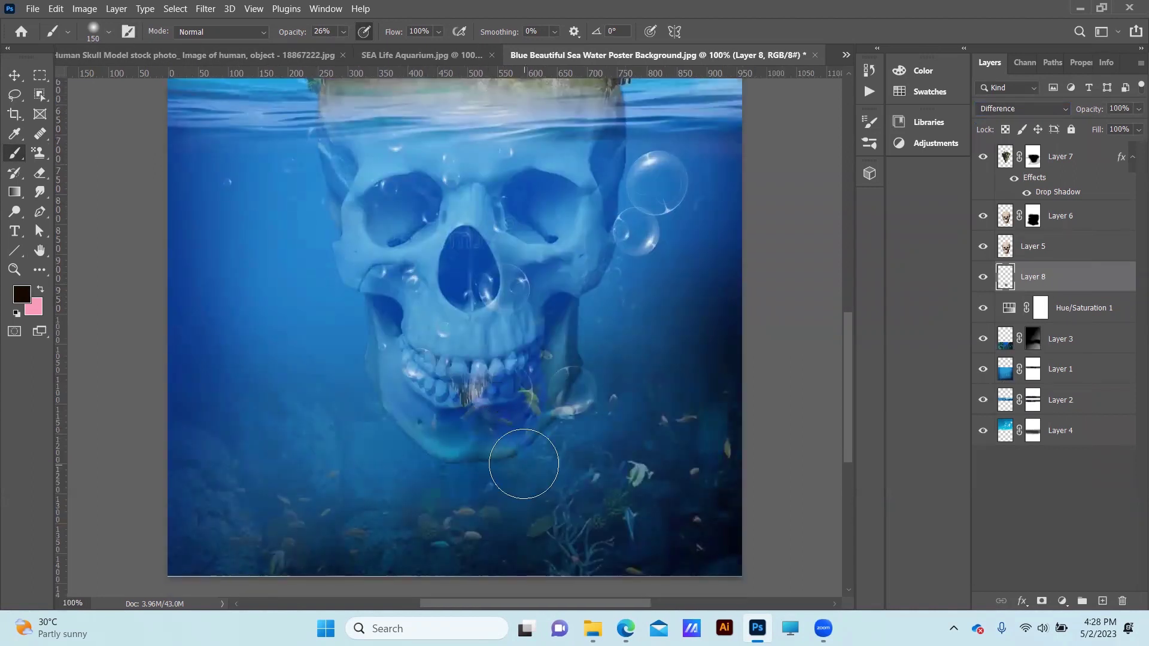
# Paint and erase the jaw shadow at 65% then 100% opacity, keeping Difference, and fit the poster
pyautogui.press('e')
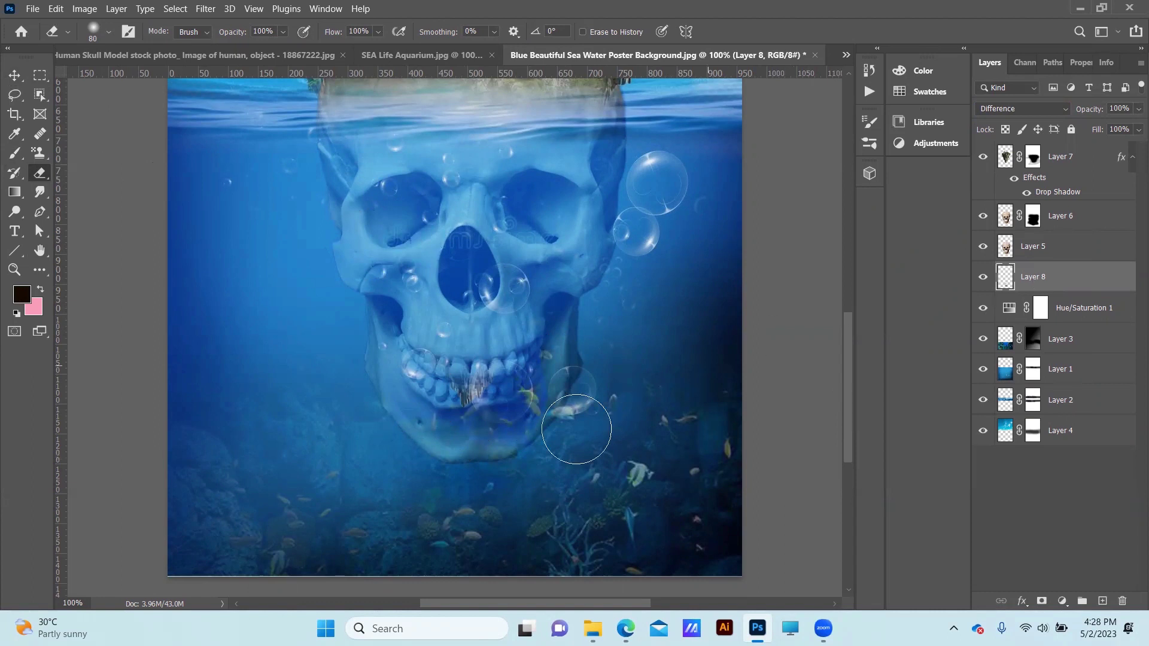
pyautogui.press('b')
pyautogui.moveTo(344, 32); pyautogui.dragTo(377, 51)
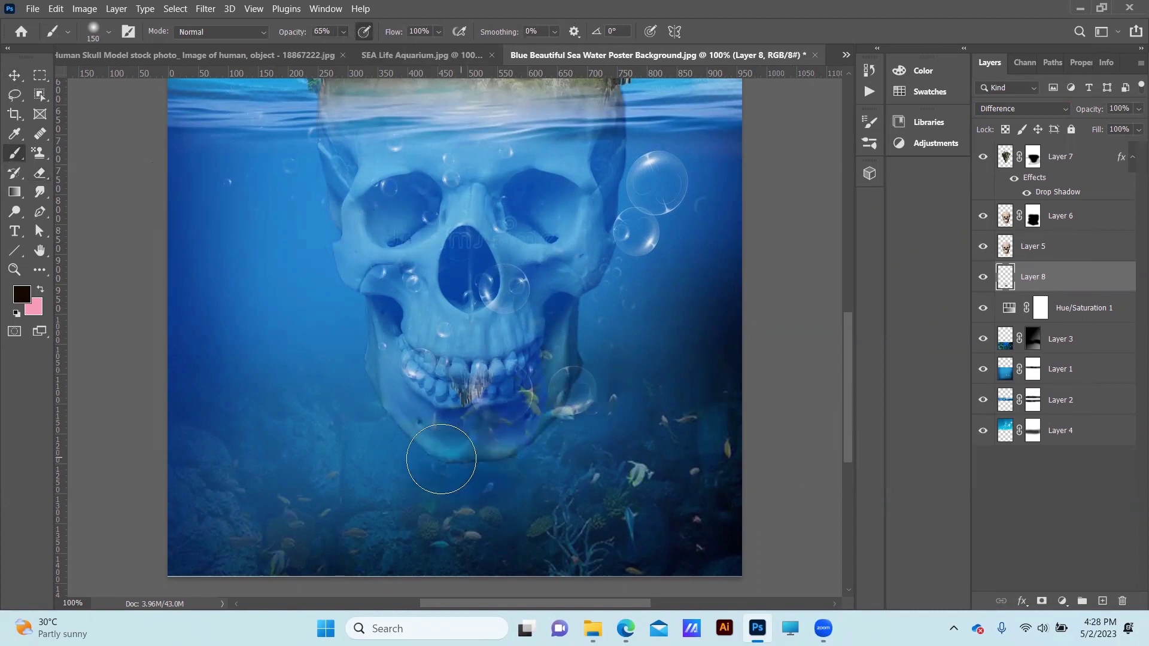
pyautogui.press('0')
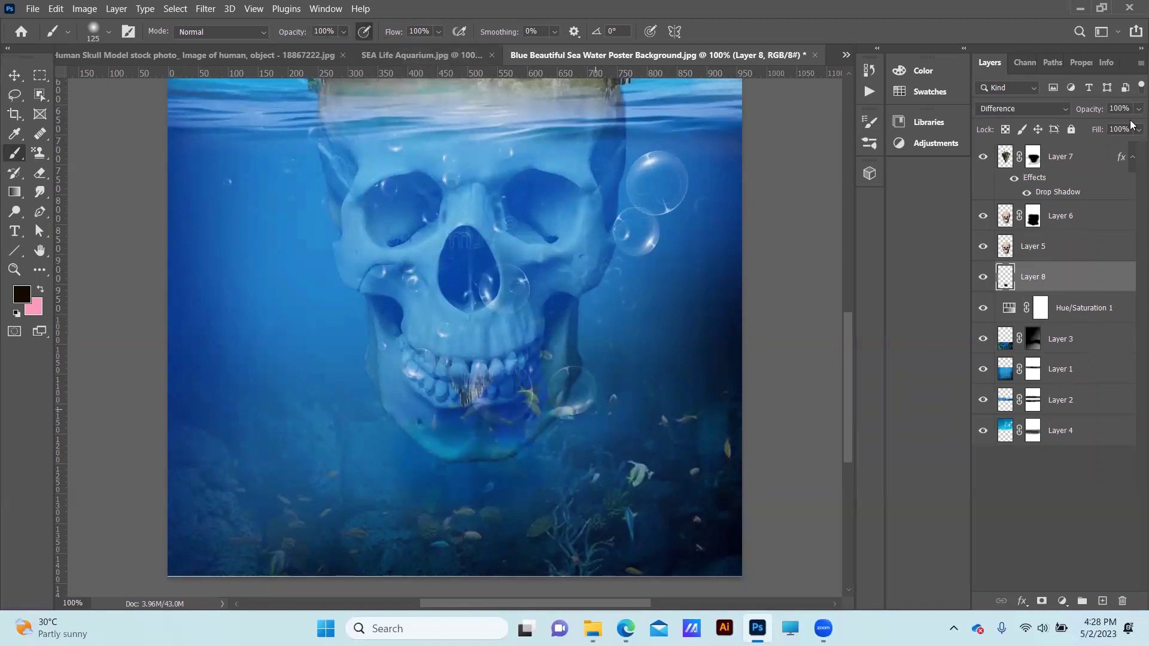
pyautogui.click(1022, 108)
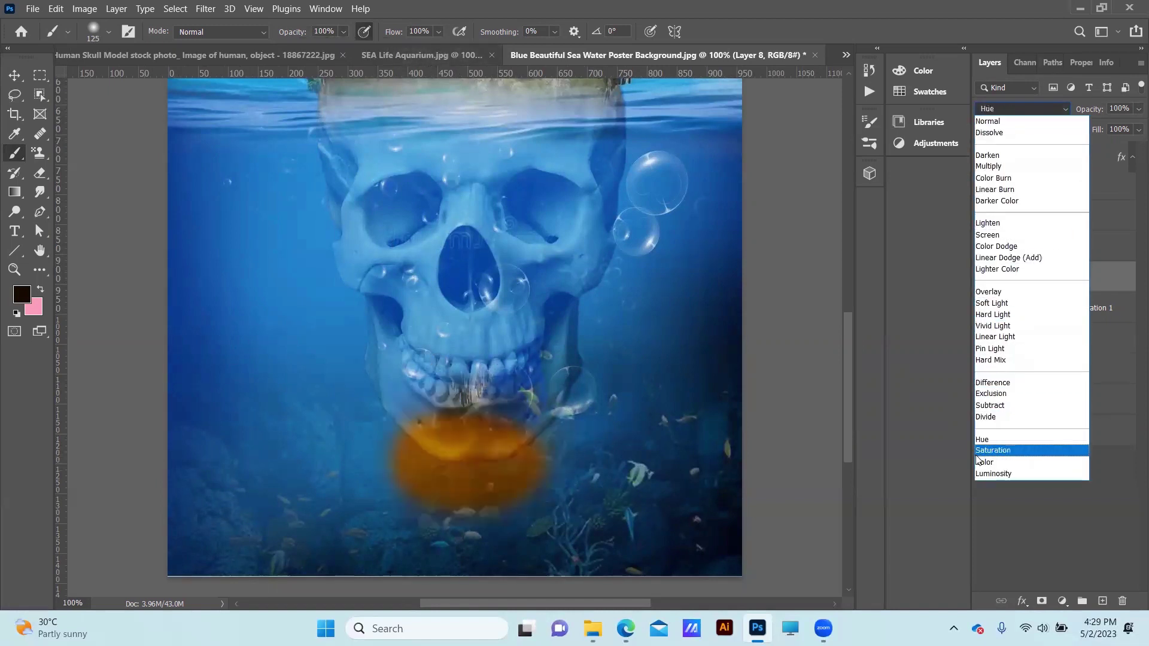
pyautogui.click(992, 383)
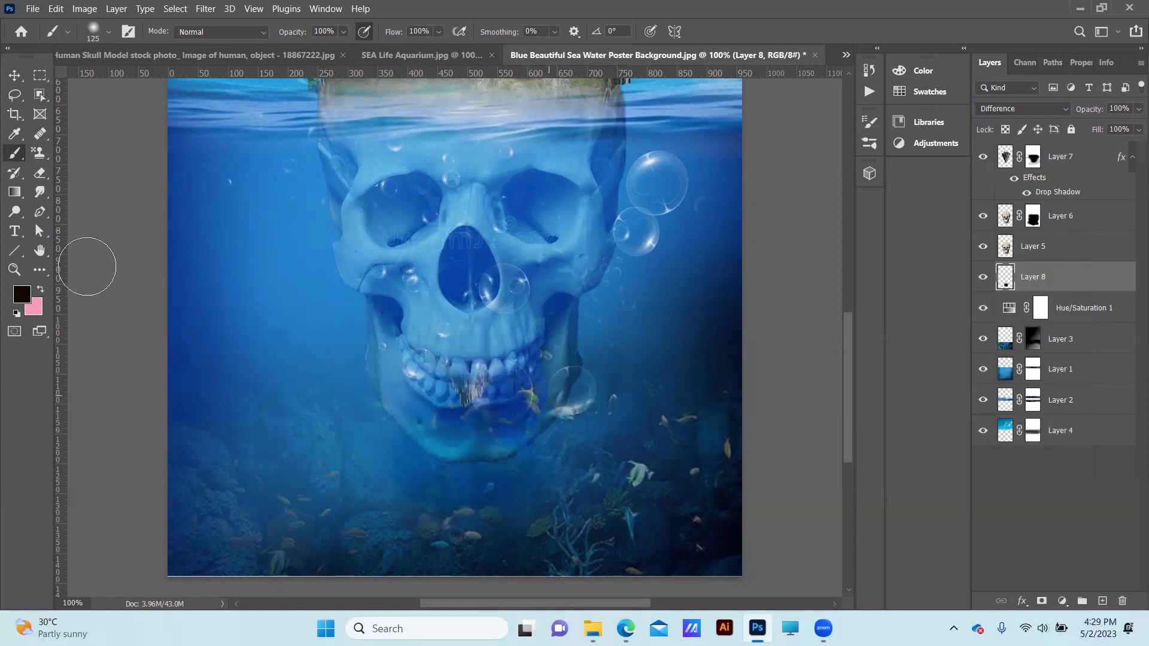
pyautogui.press('v')
pyautogui.hotkey('ctrl', '0')
pyautogui.hotkey('ctrl', '-')
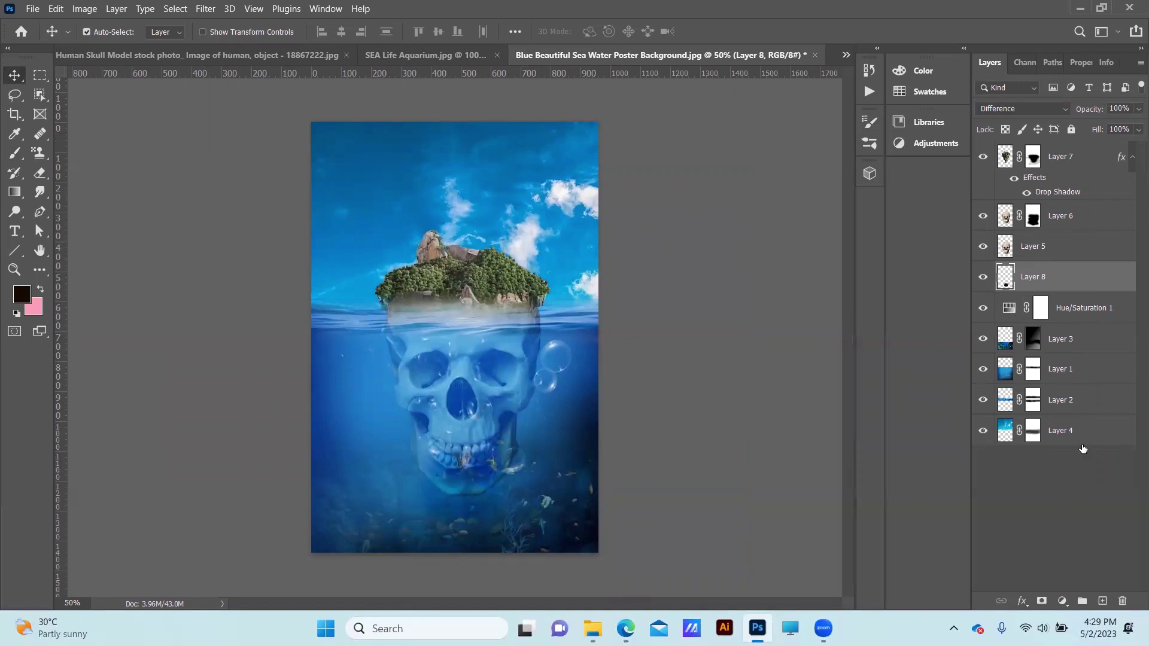
# Add a new empty layer for the glow and pick an orange paint colour
pyautogui.click(1103, 598)
pyautogui.hotkey('ctrl', ']')
pyautogui.hotkey('ctrl', ']')
pyautogui.press('b')
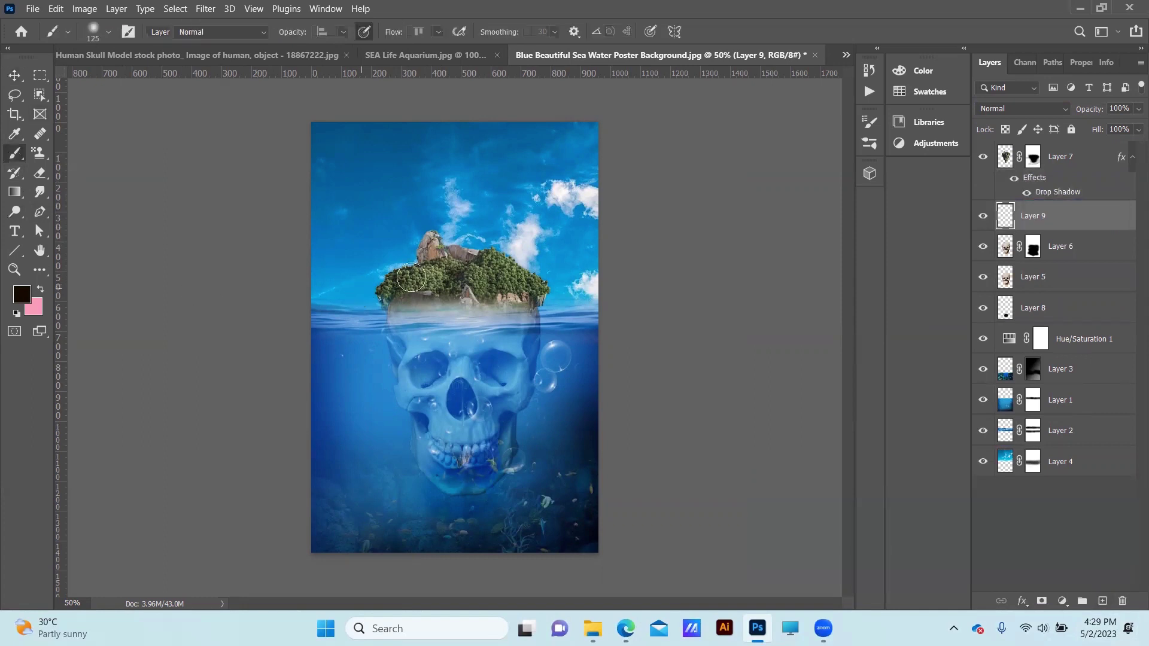
pyautogui.click(22, 293)
pyautogui.click(854, 167)
pyautogui.moveTo(910, 324)
pyautogui.mouseDown()
pyautogui.moveTo(910, 310)
pyautogui.moveTo(910, 335)
pyautogui.moveTo(910, 323)
pyautogui.mouseUp()
pyautogui.click(1044, 148)
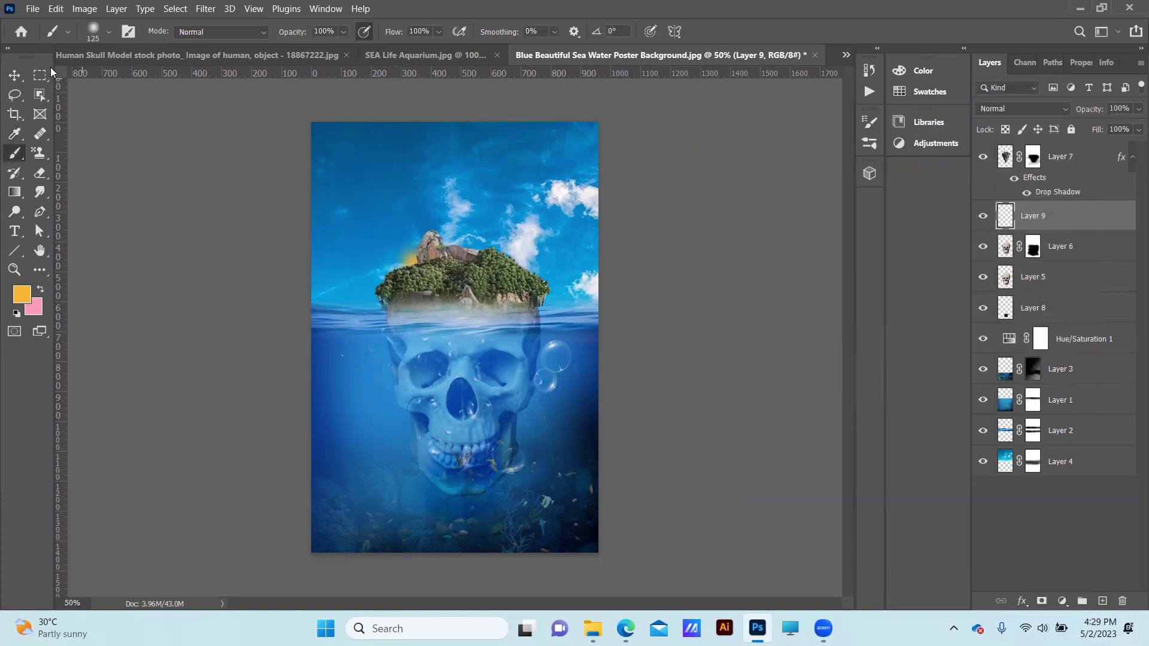
# Try Lighter Color blending and move the orange glow beside the island's rocky peak
pyautogui.press('v')
pyautogui.click(1021, 108)
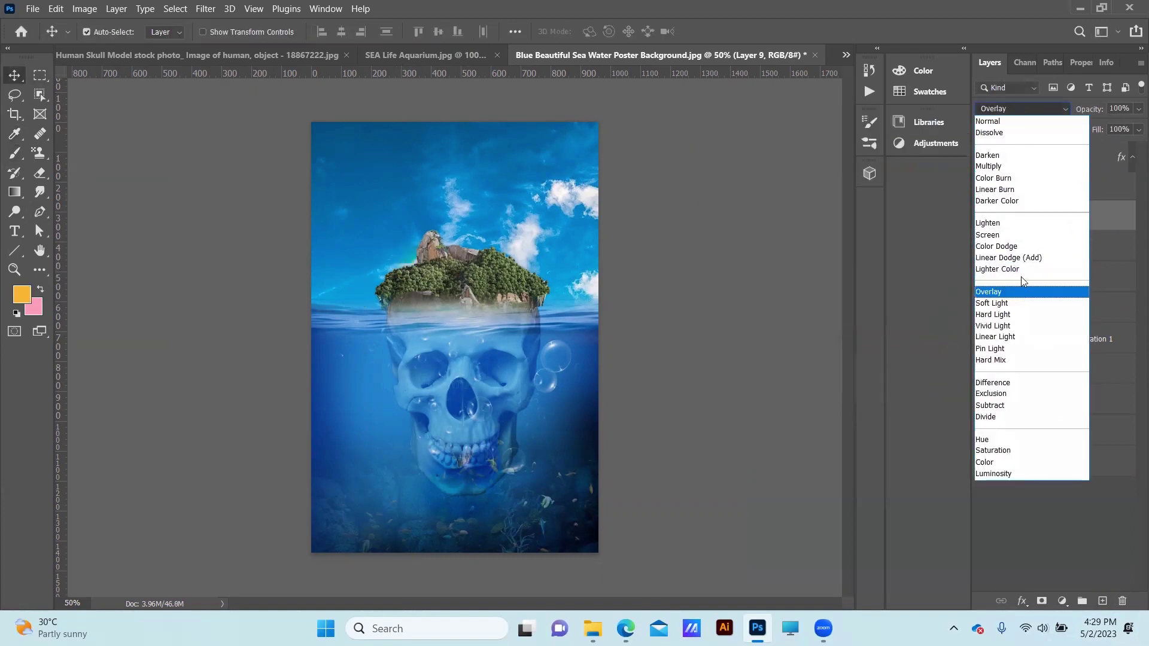
pyautogui.click(1019, 269)
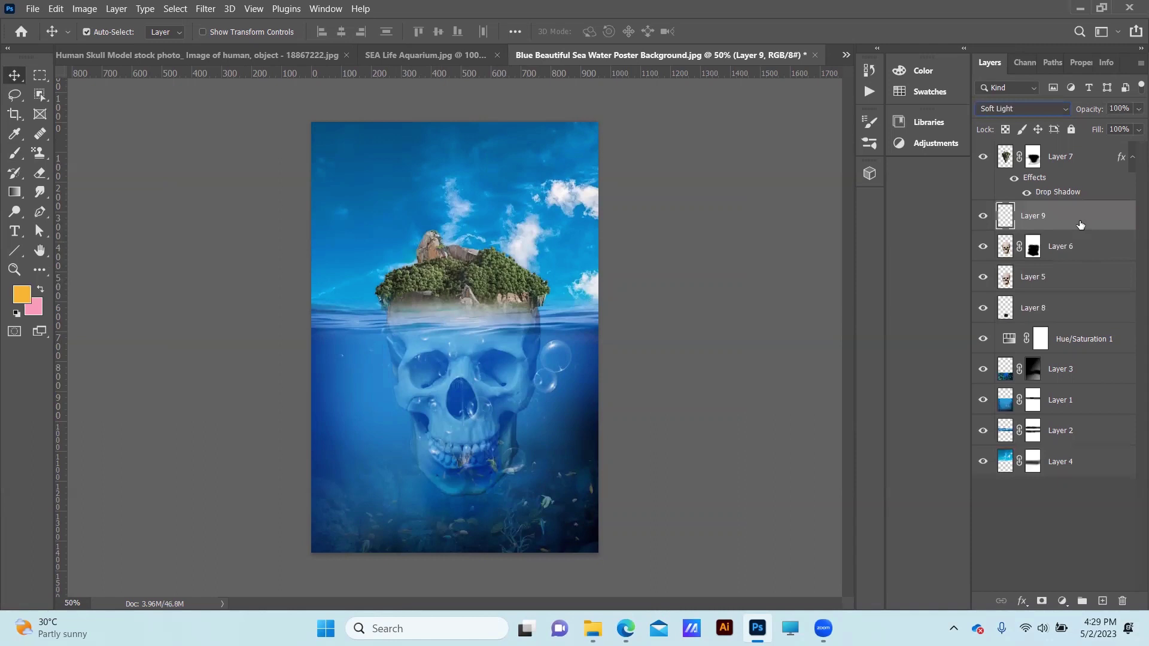
pyautogui.hotkey('ctrl', 't')
pyautogui.moveTo(372, 215); pyautogui.dragTo(414, 263)
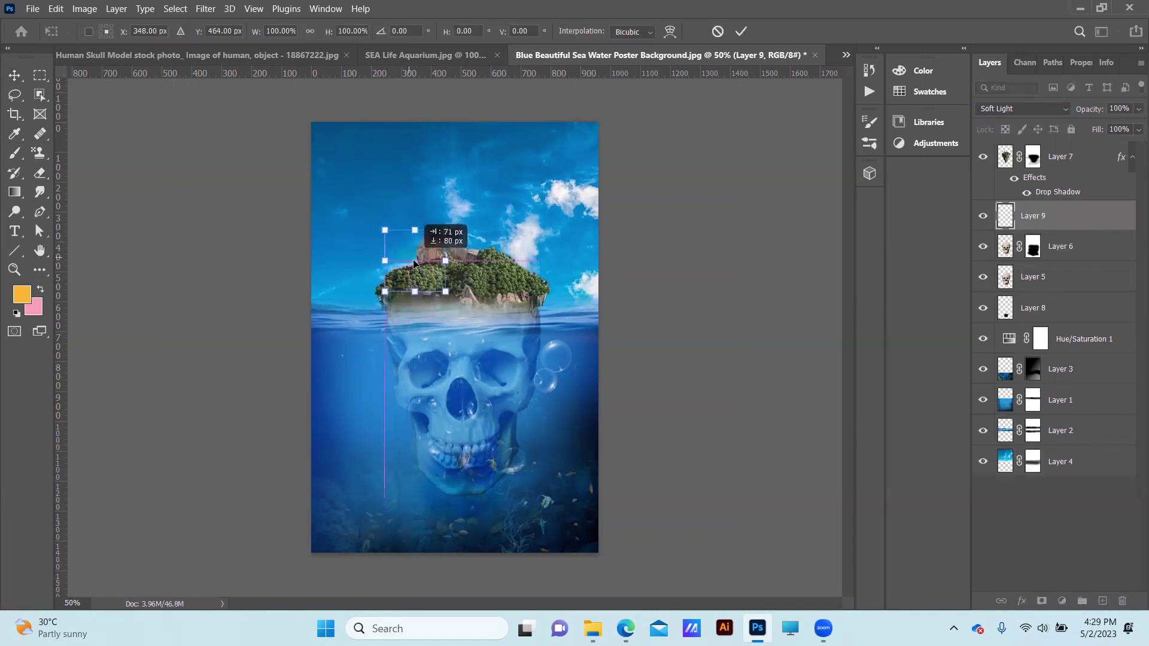
pyautogui.click(1021, 108)
pyautogui.click(1005, 121)
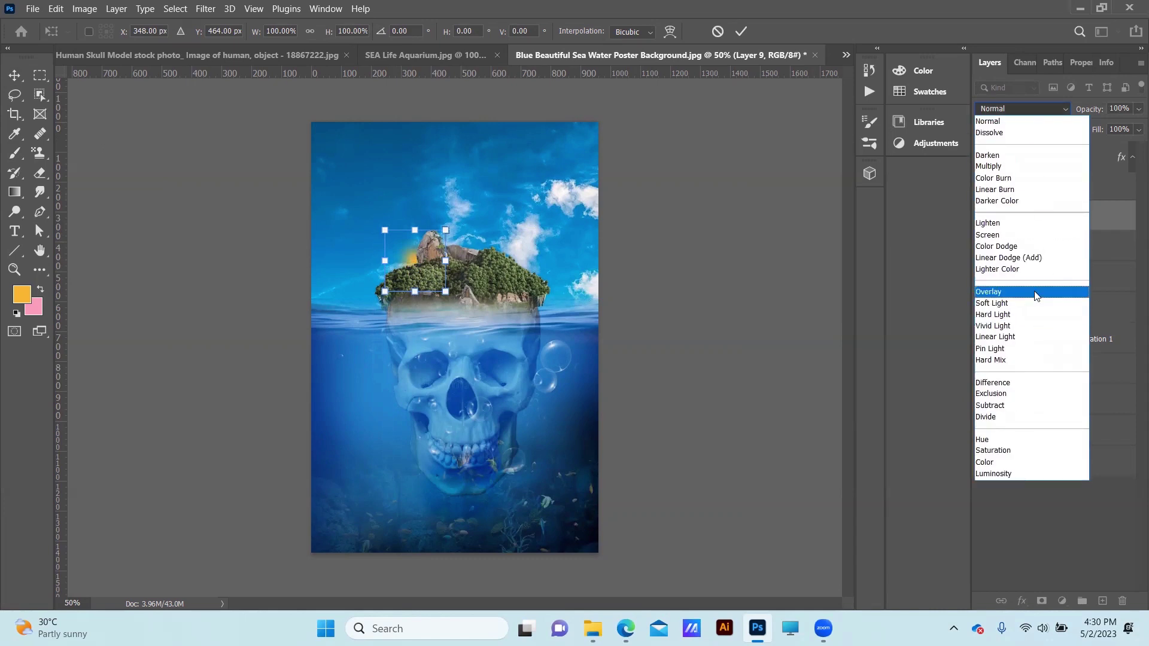
pyautogui.press('Escape')
pyautogui.press('Return')
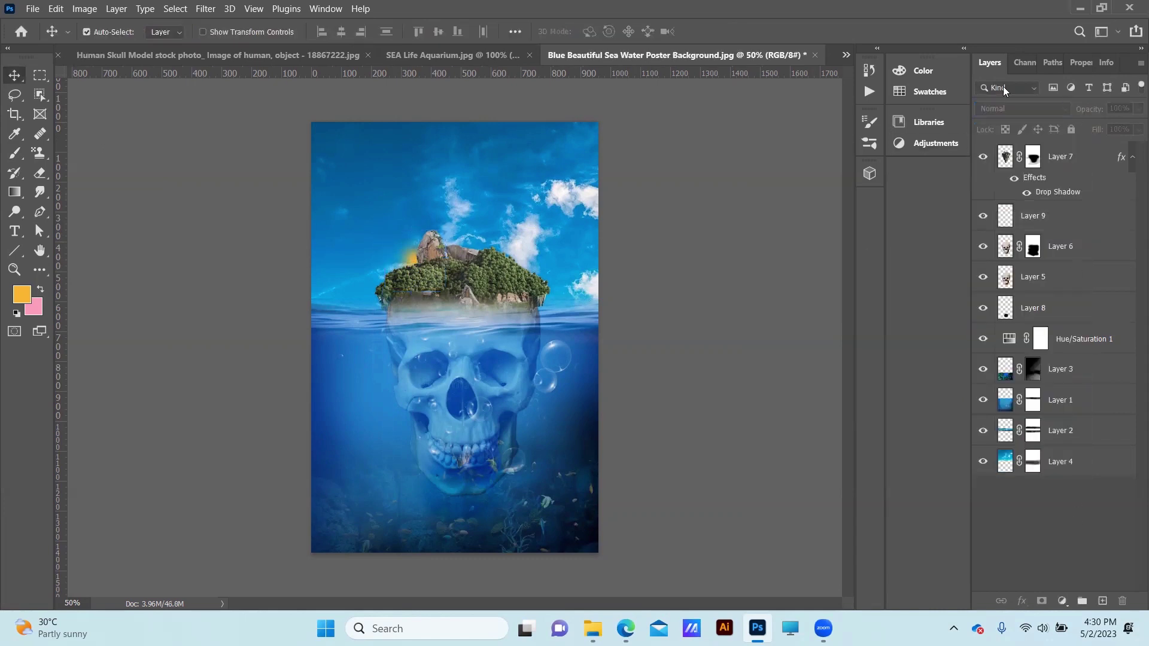
# Set Layer 9's blending to Pin Light after trying Hard Mix, then select top Layer 7
pyautogui.click(1042, 216)
pyautogui.click(1021, 109)
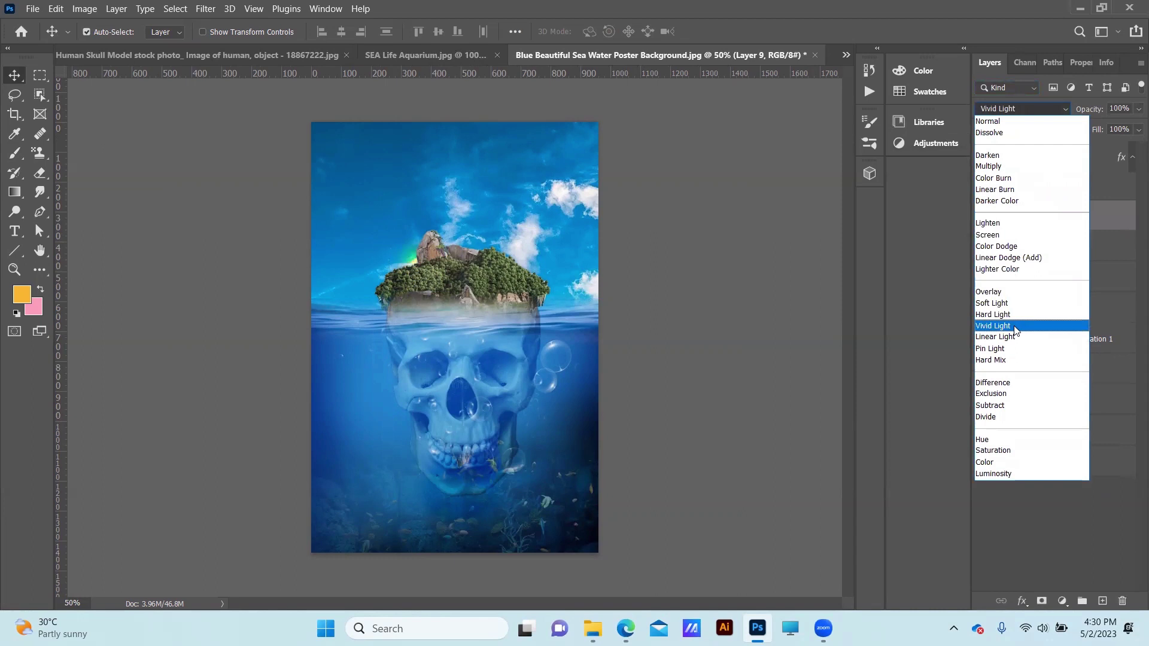
pyautogui.click(1011, 359)
pyautogui.click(1021, 108)
pyautogui.click(1011, 347)
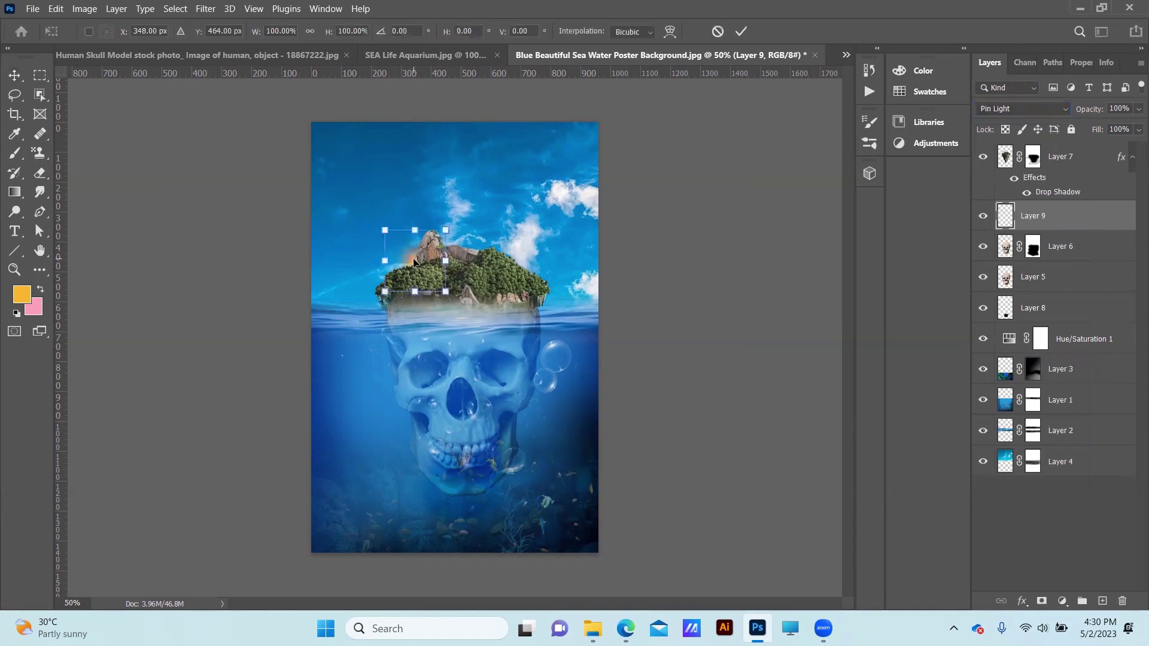
pyautogui.keyDown('ctrl'); pyautogui.click(1037, 543); pyautogui.keyUp('ctrl')
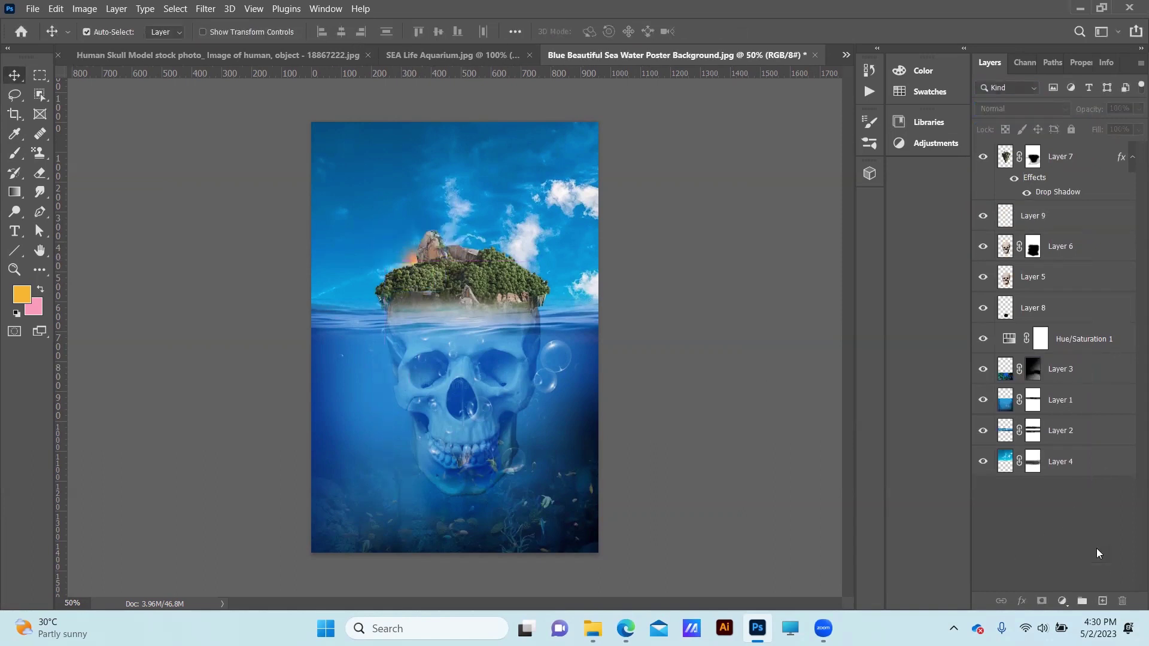
pyautogui.scroll(1, 556, 495)
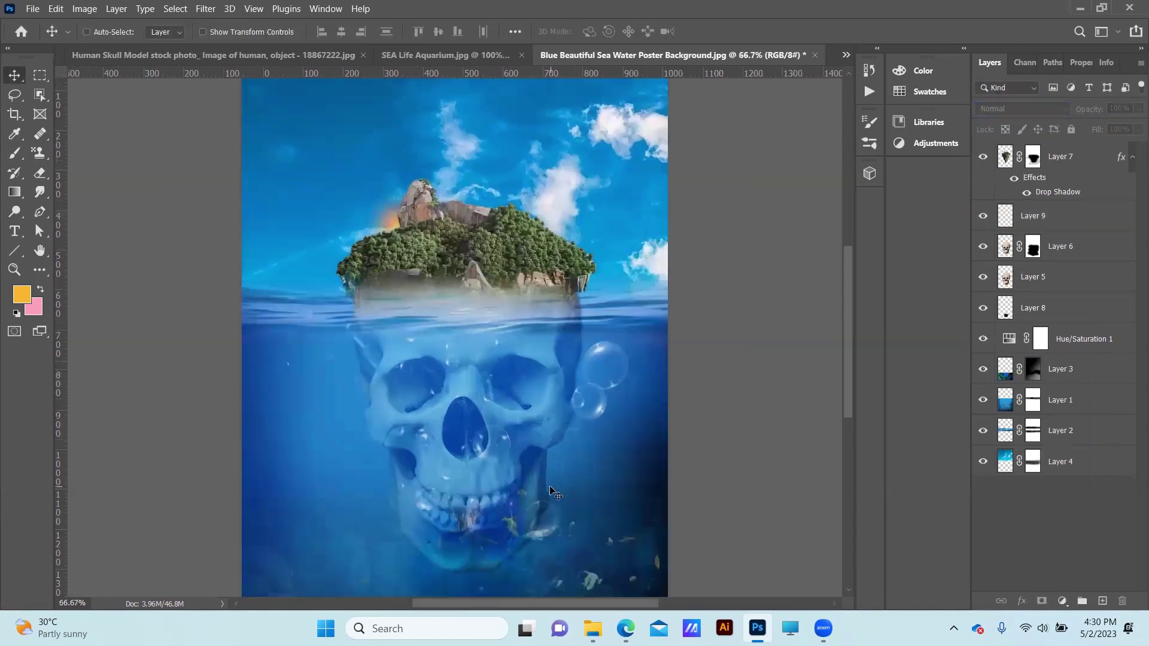
pyautogui.scroll(1, 556, 494)
pyautogui.scroll(1, 555, 494)
pyautogui.scroll(-3, 555, 495)
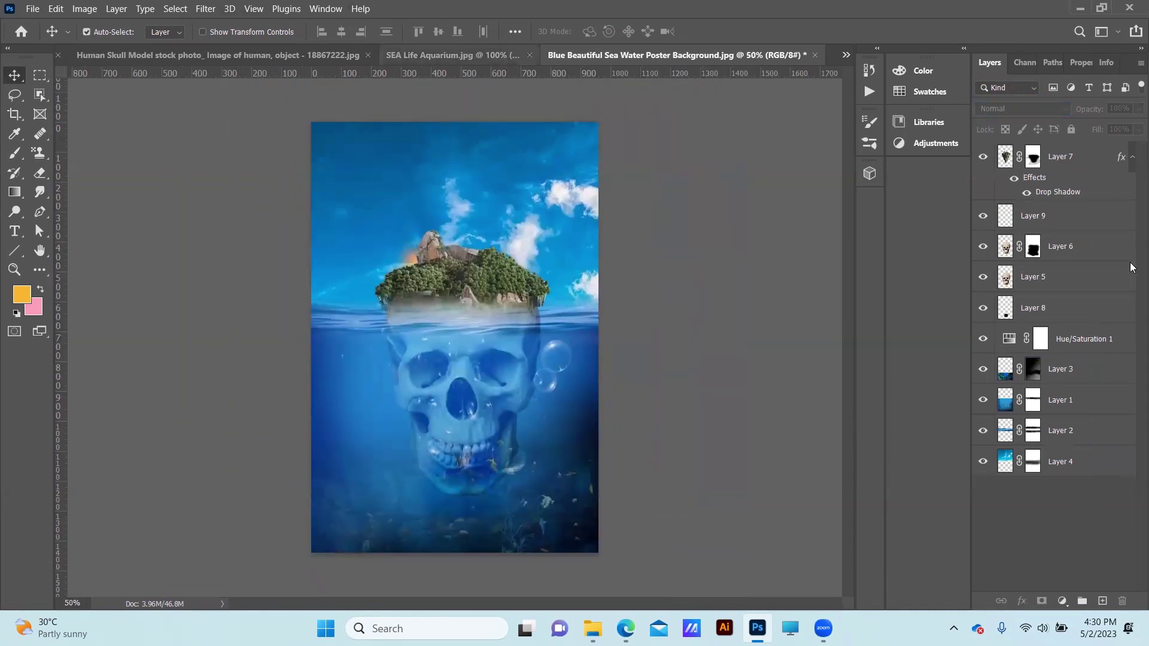
pyautogui.click(1071, 156)
# Group Layer 7 through Layer 4 into Group 1, convert it to a smart object, then launch Camera Raw Filter
pyautogui.keyDown('shift'); pyautogui.click(1076, 470); pyautogui.keyUp('shift')
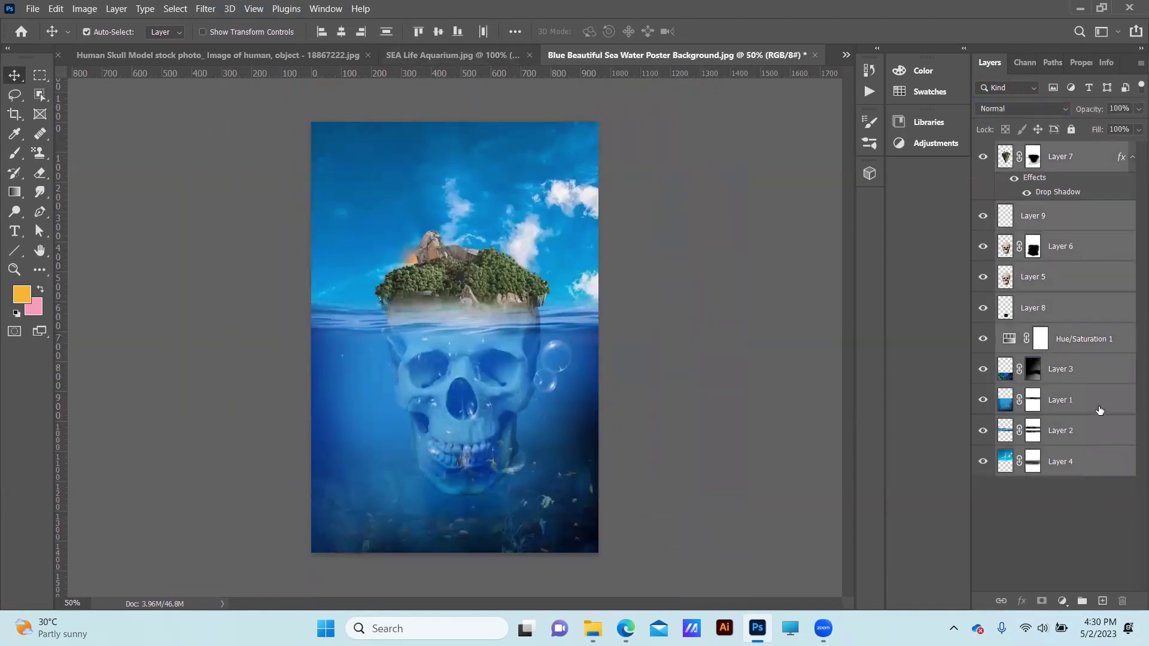
pyautogui.hotkey('ctrl', 'g')
pyautogui.rightClick(1060, 157)
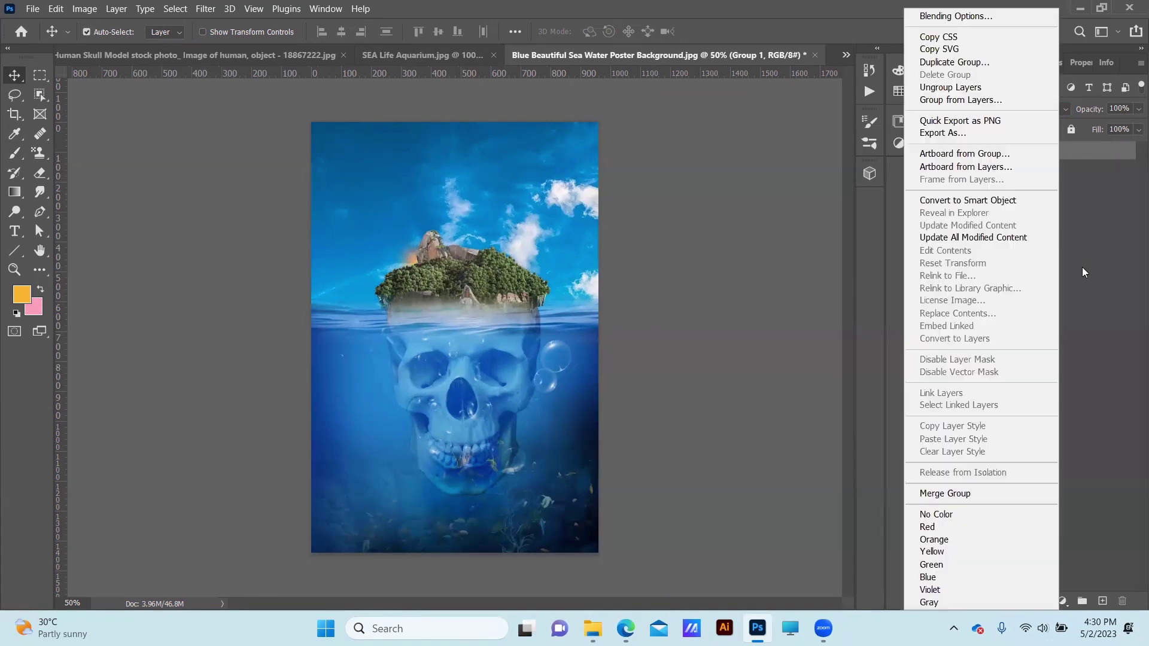
pyautogui.click(1029, 201)
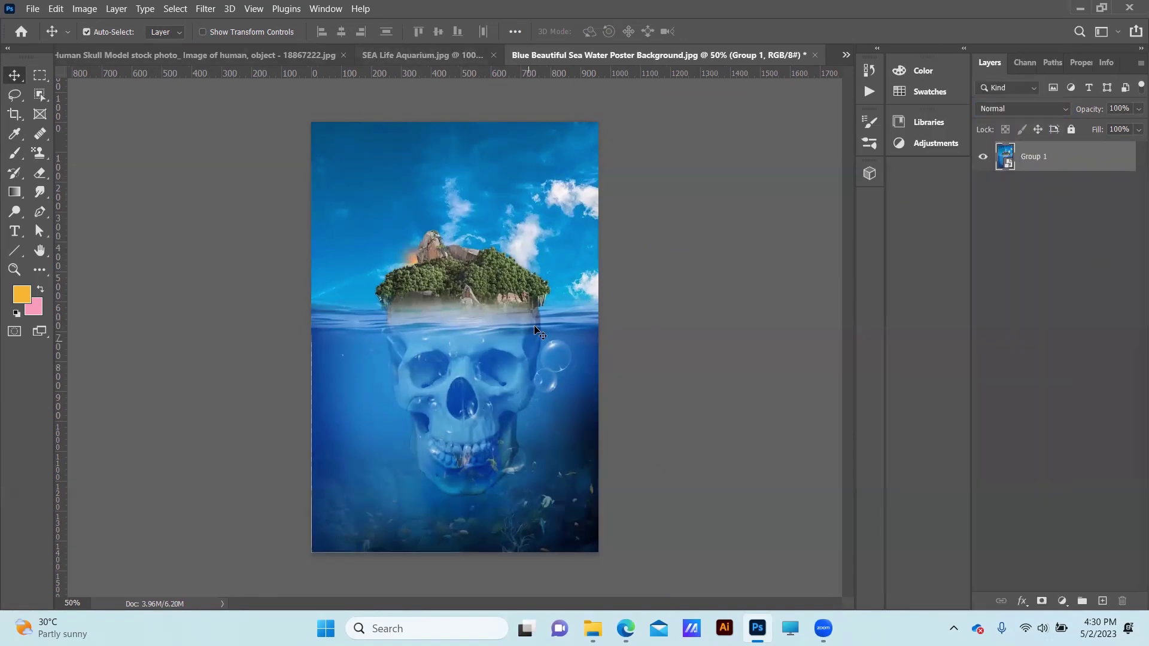
pyautogui.hotkey('ctrl', 't')
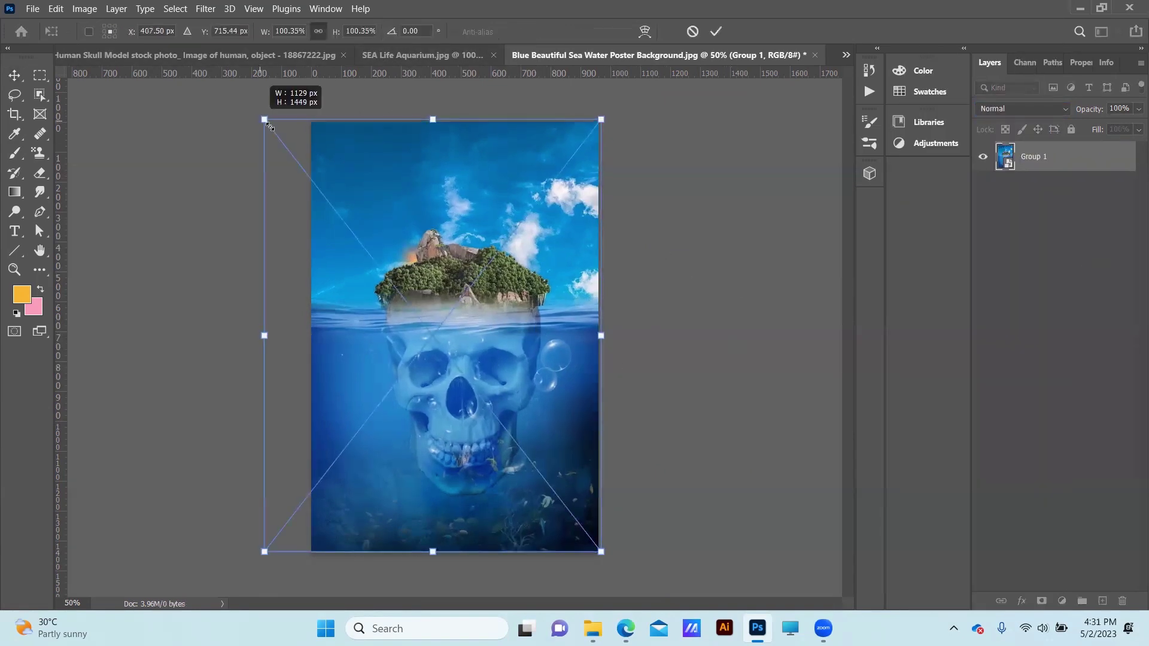
pyautogui.press('Return')
pyautogui.click(207, 9)
pyautogui.click(291, 141)
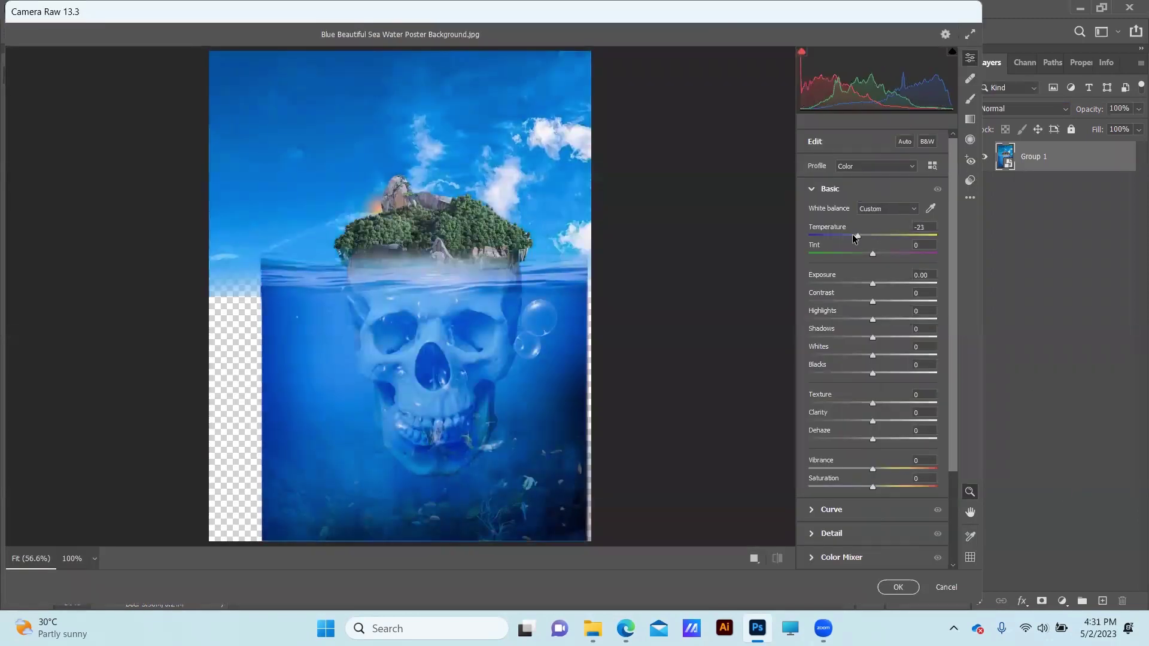
# Grade with Exposure -1.05, Whites +62, Blacks -41, Clarity -38, Vibrance -33, Saturation +10, and apply
pyautogui.moveTo(874, 236)
pyautogui.mouseDown()
pyautogui.moveTo(857, 293)
pyautogui.moveTo(878, 340)
pyautogui.moveTo(913, 357)
pyautogui.moveTo(841, 376)
pyautogui.moveTo(888, 403)
pyautogui.moveTo(855, 422)
pyautogui.mouseUp()
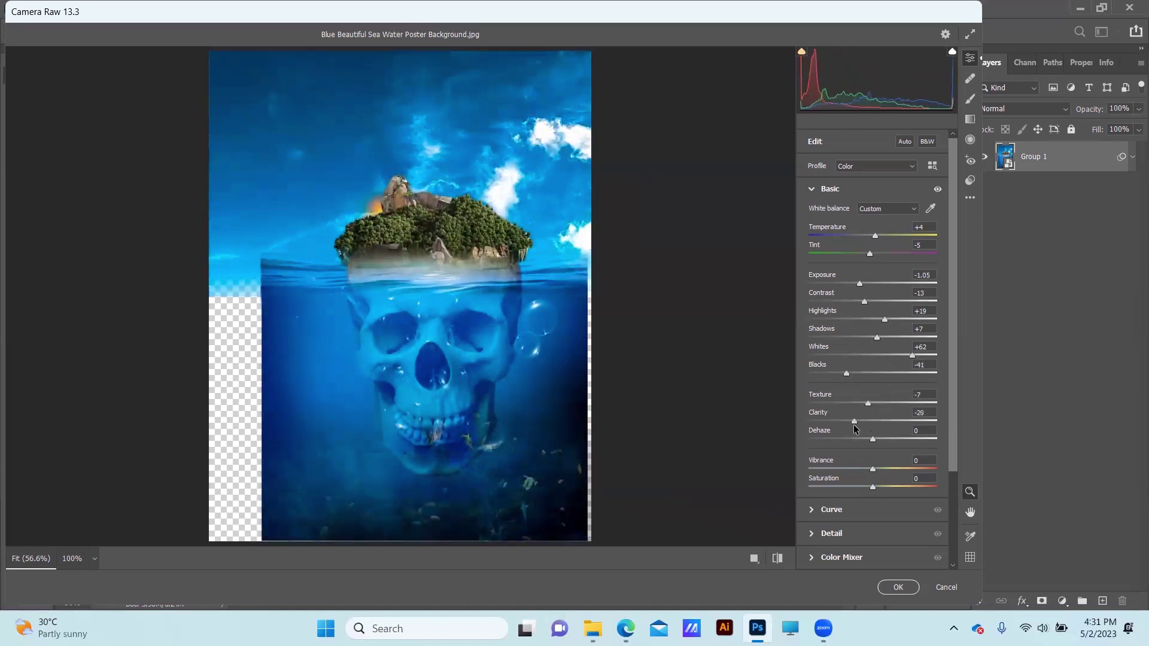
pyautogui.moveTo(876, 476)
pyautogui.mouseDown()
pyautogui.moveTo(853, 476)
pyautogui.moveTo(879, 487)
pyautogui.mouseUp()
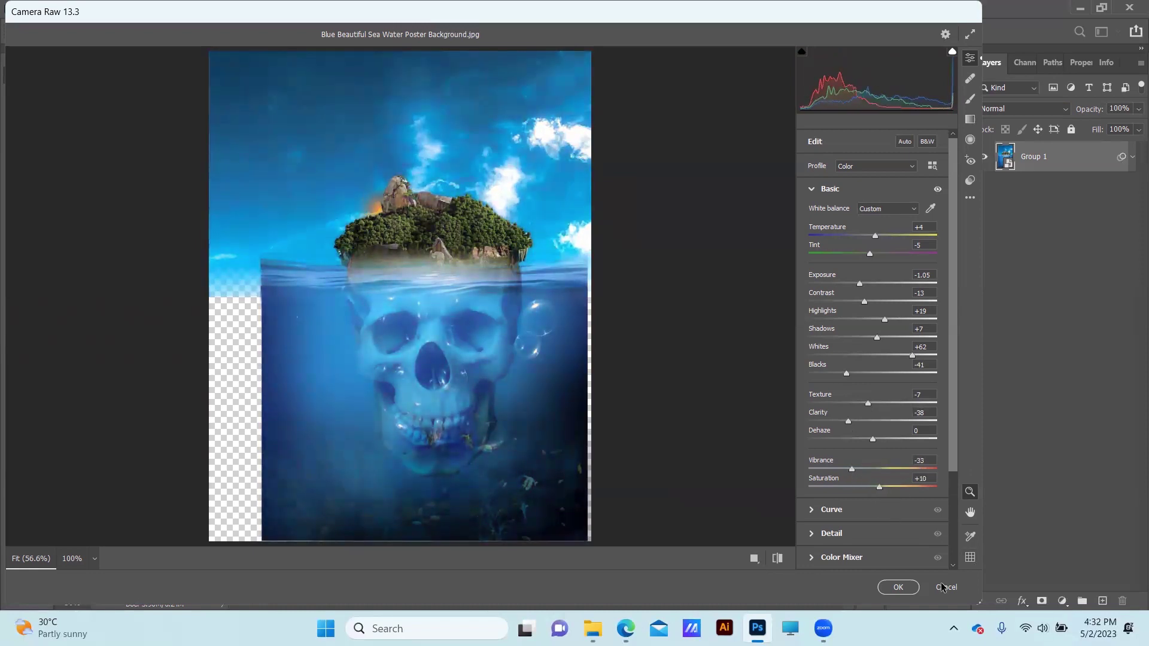
pyautogui.press('Return')
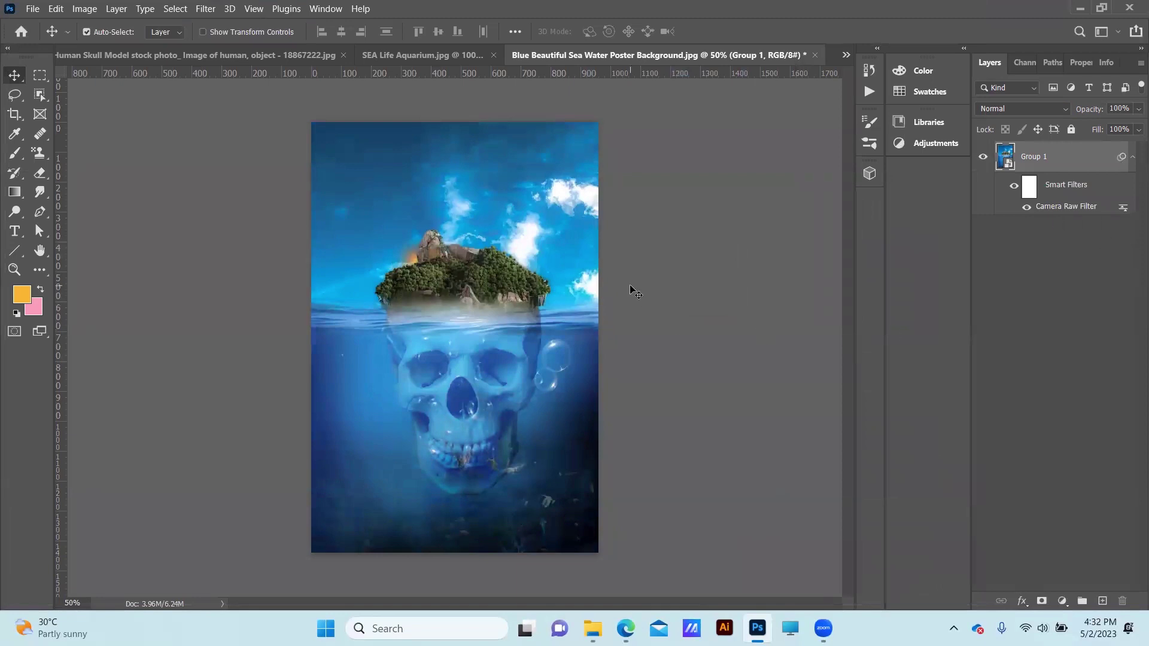